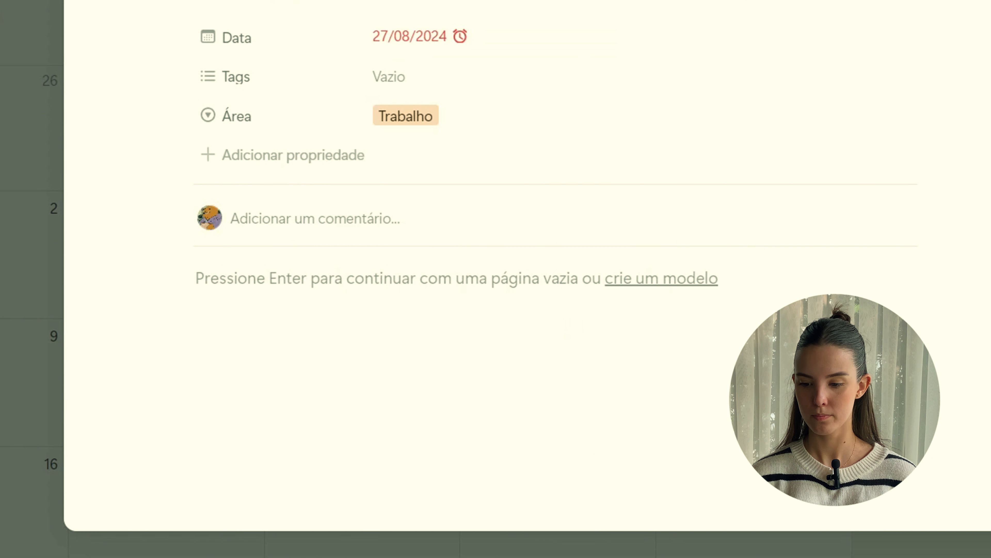
Close the open task and show the Área property on the calendar view's cards.
key(Escape)
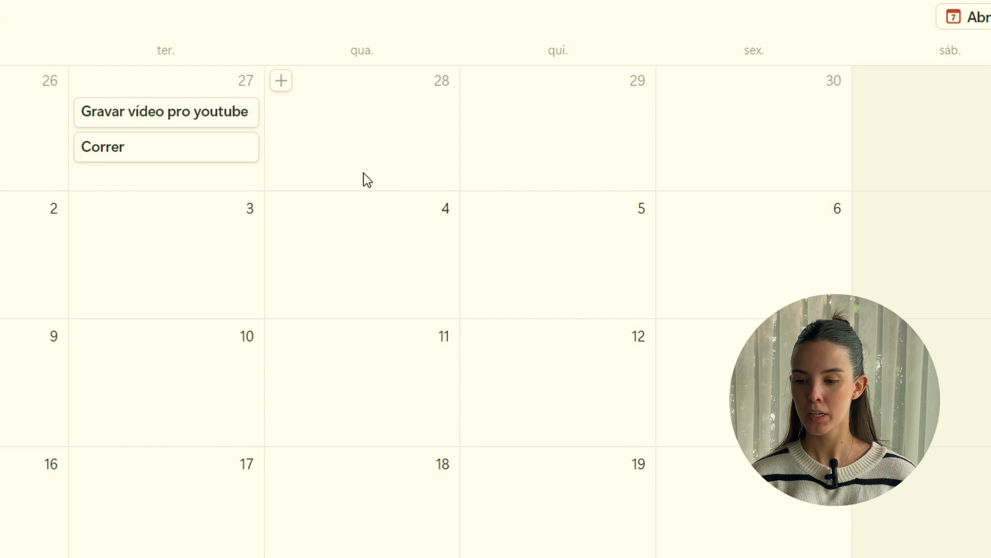
click(835, 47)
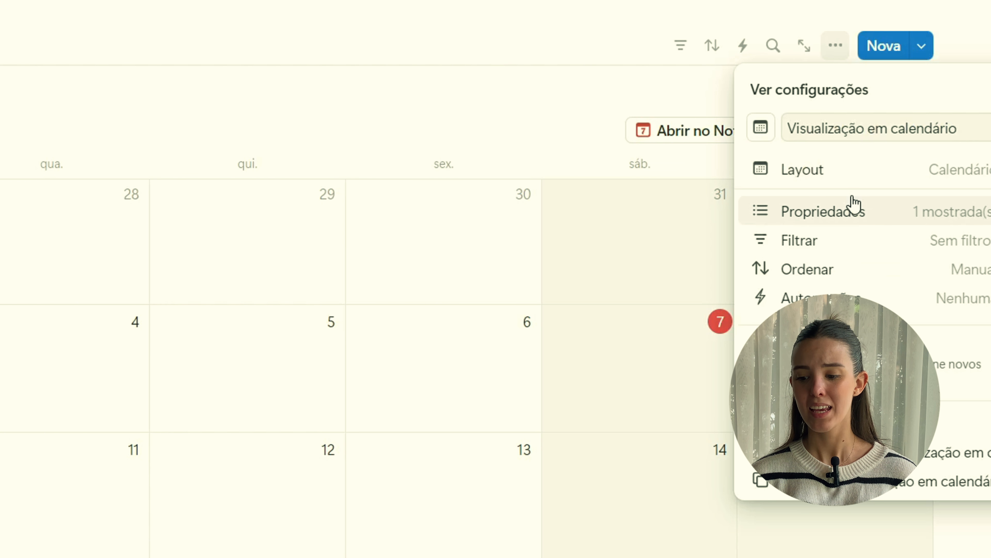
click(852, 205)
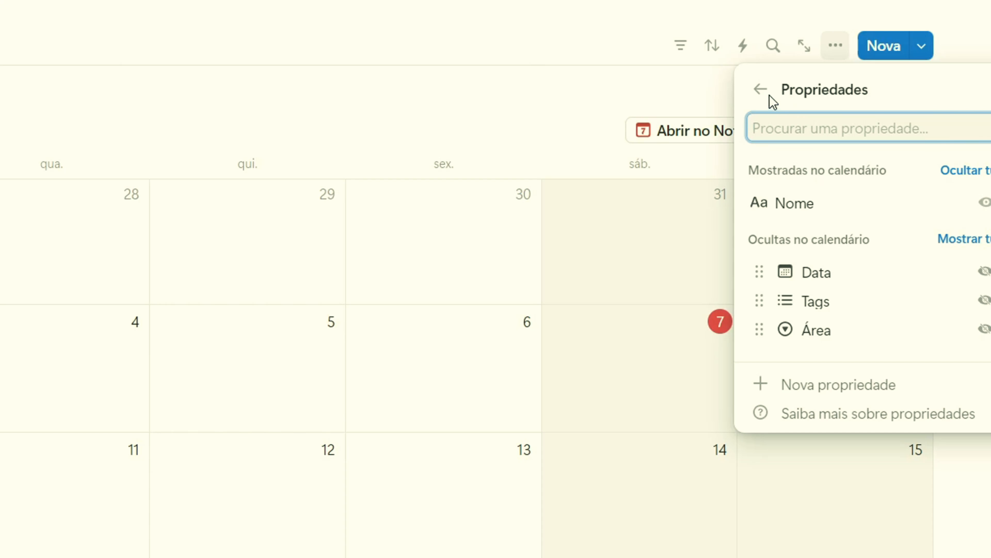
click(758, 94)
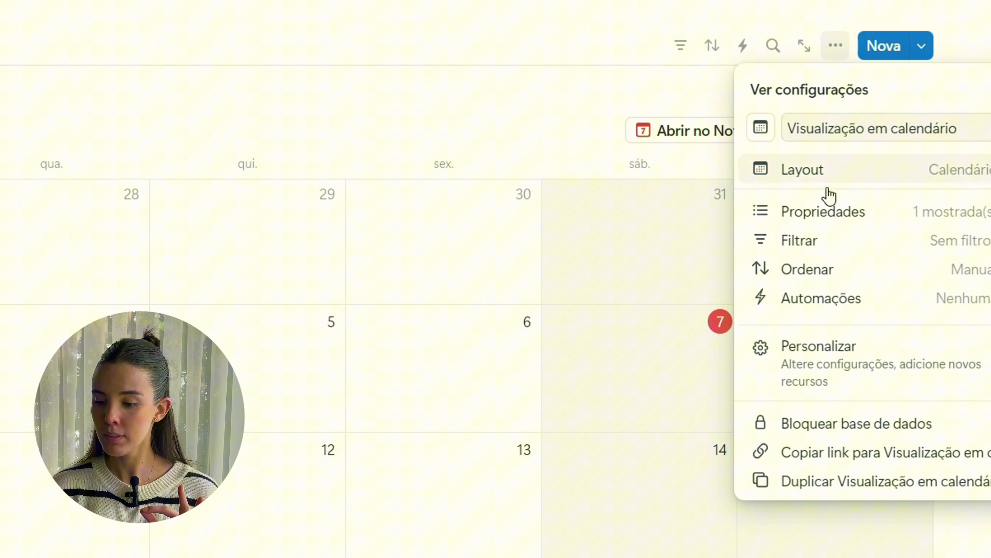
click(852, 218)
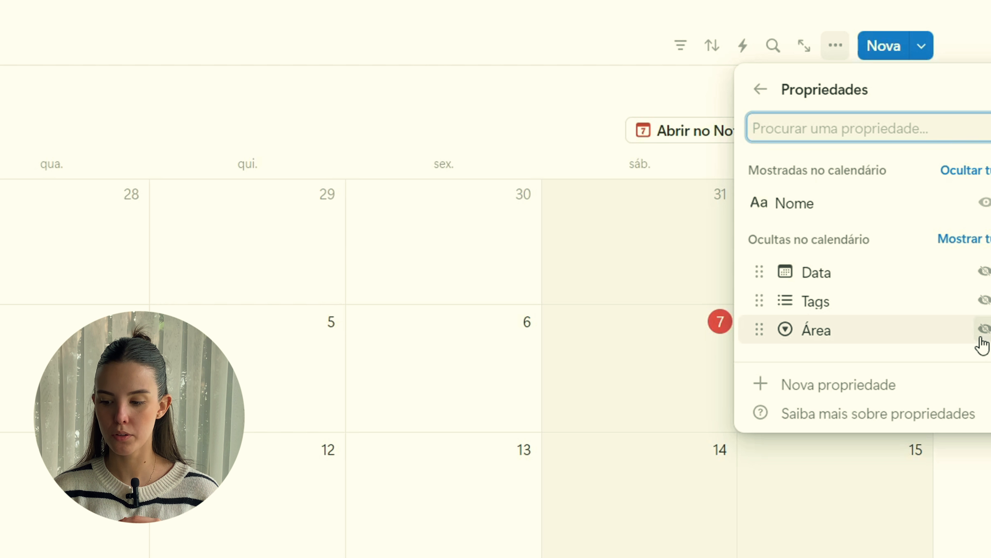
click(983, 327)
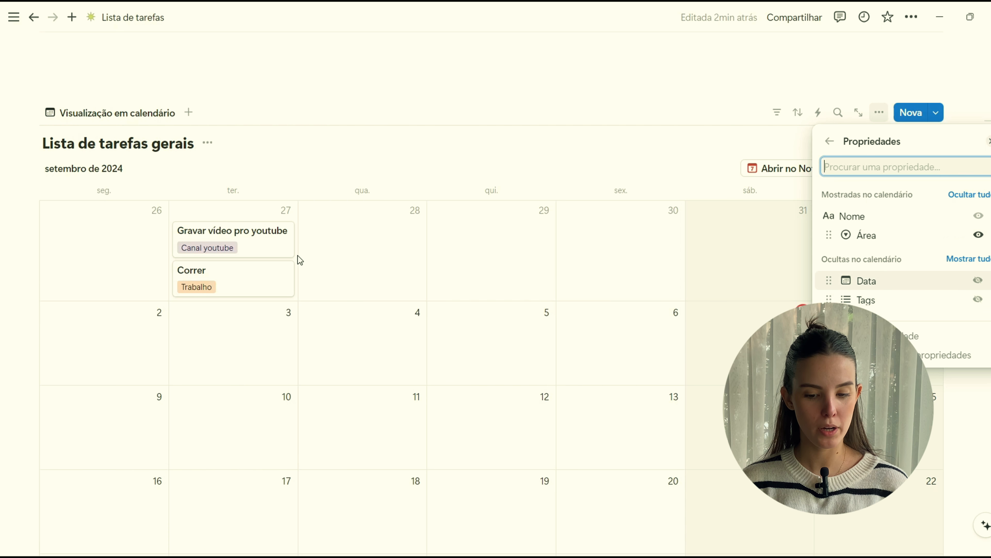
click(329, 145)
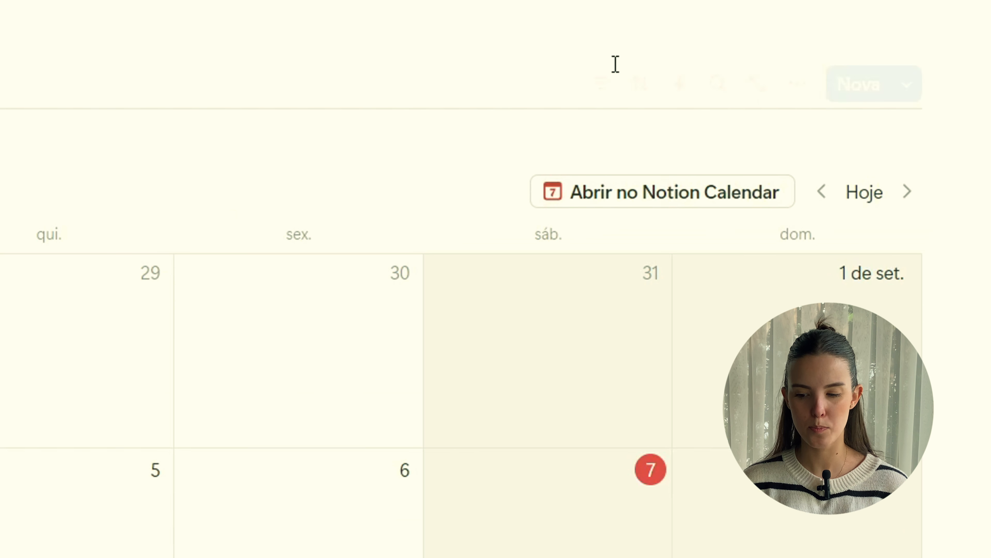
Add an Área filter to the calendar, try it with Canal youtube, and clear that option again.
click(616, 90)
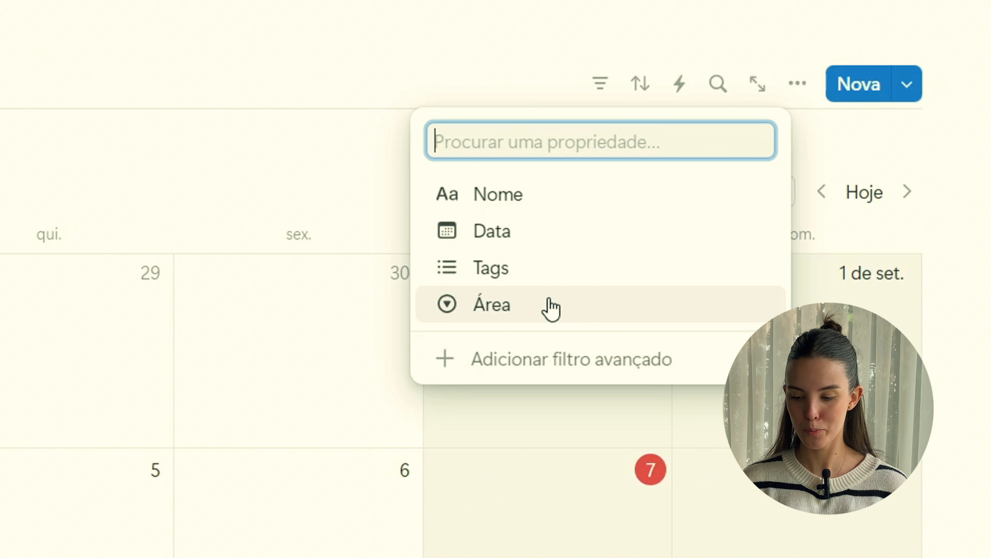
key(Escape)
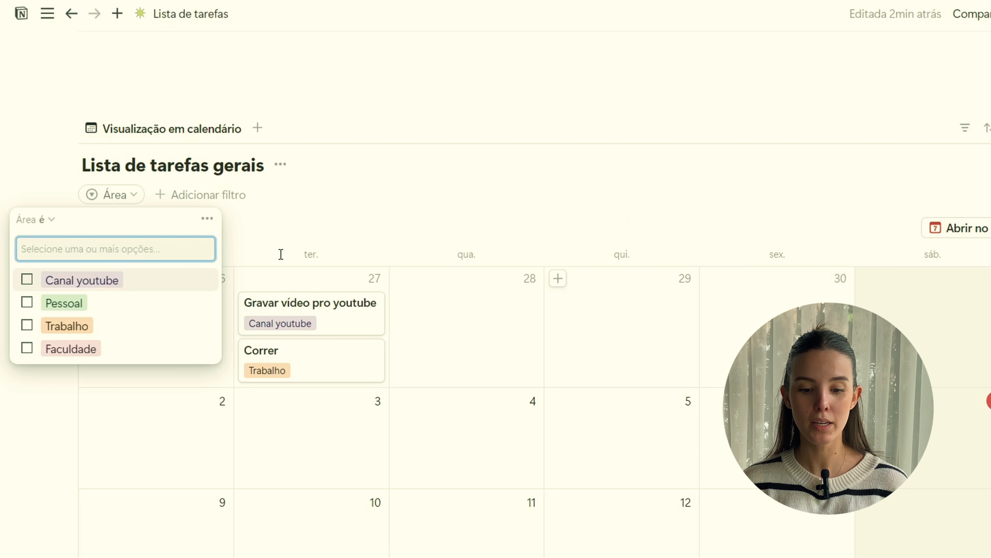
click(89, 286)
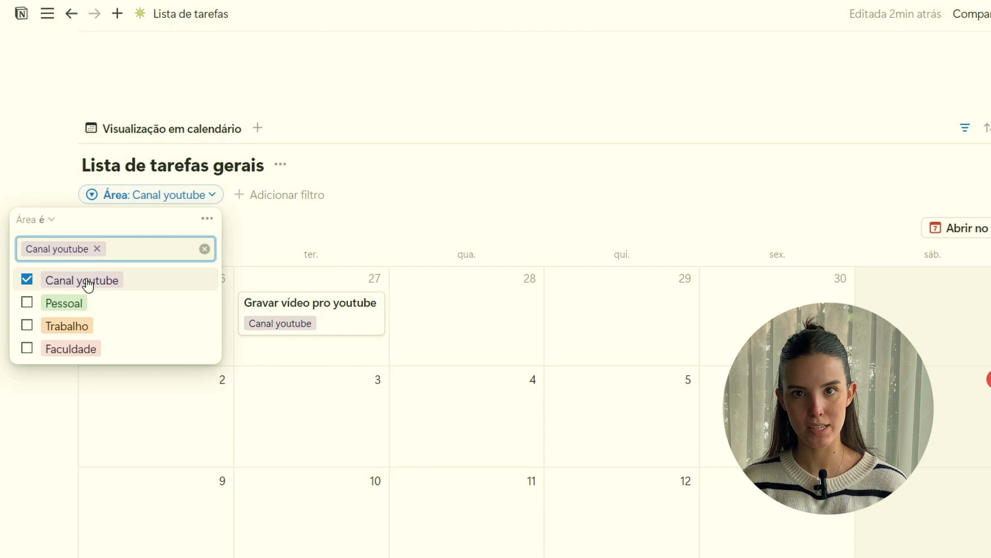
click(88, 285)
click(468, 158)
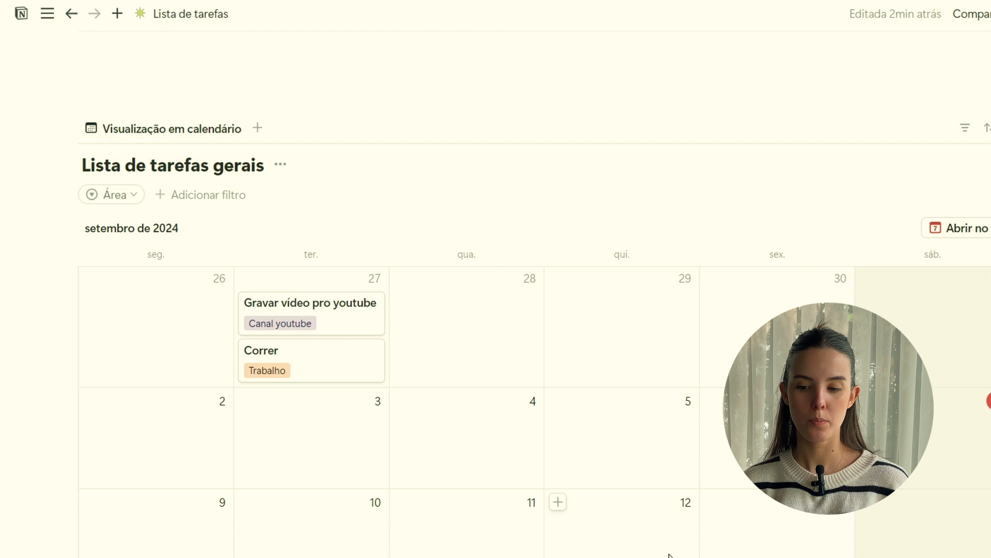
Change the calendar layout to show by Semana instead of by month.
click(874, 111)
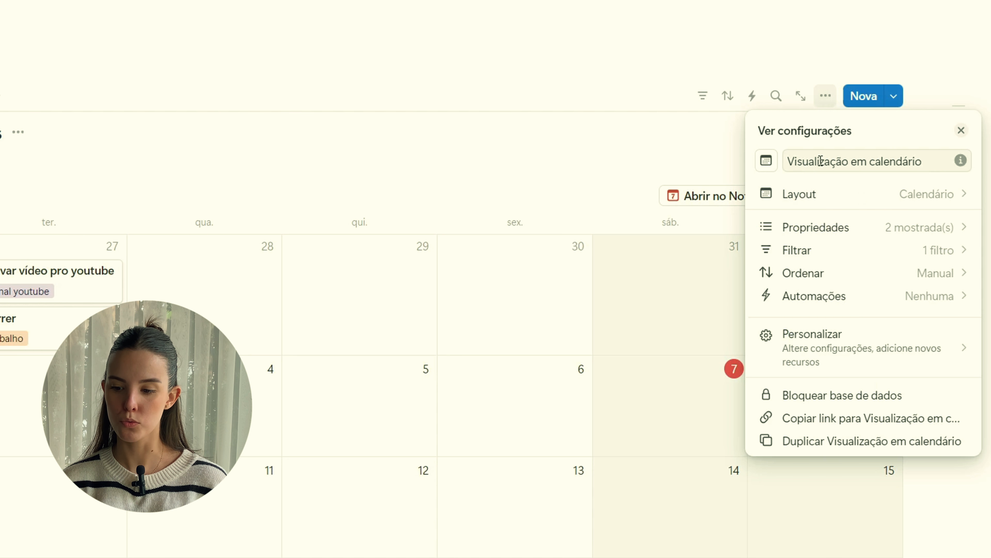
click(823, 206)
click(910, 361)
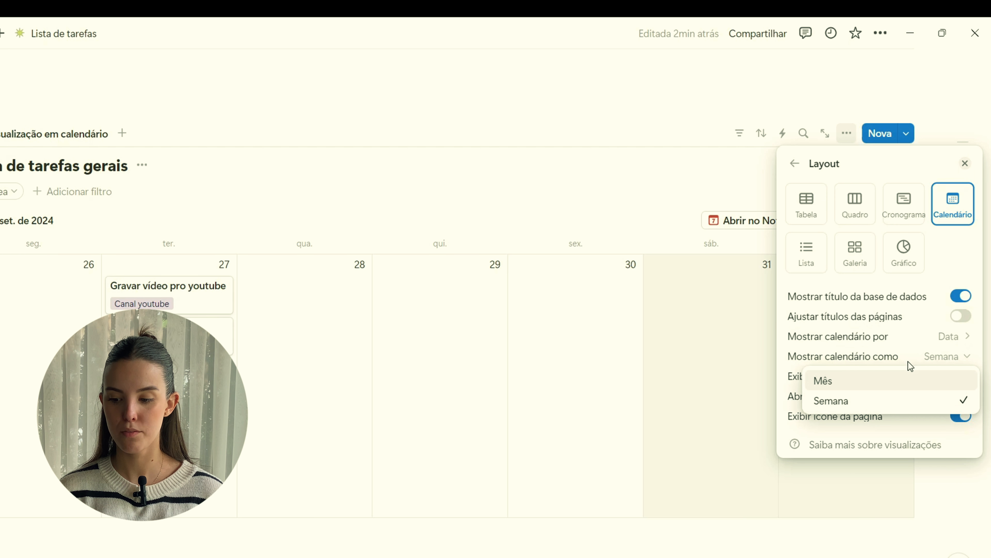
click(863, 352)
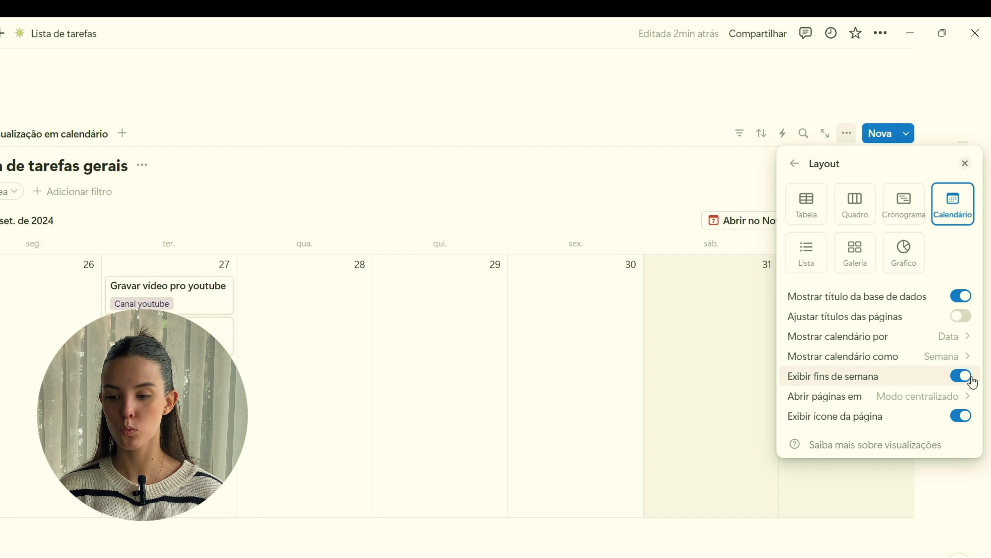
click(623, 126)
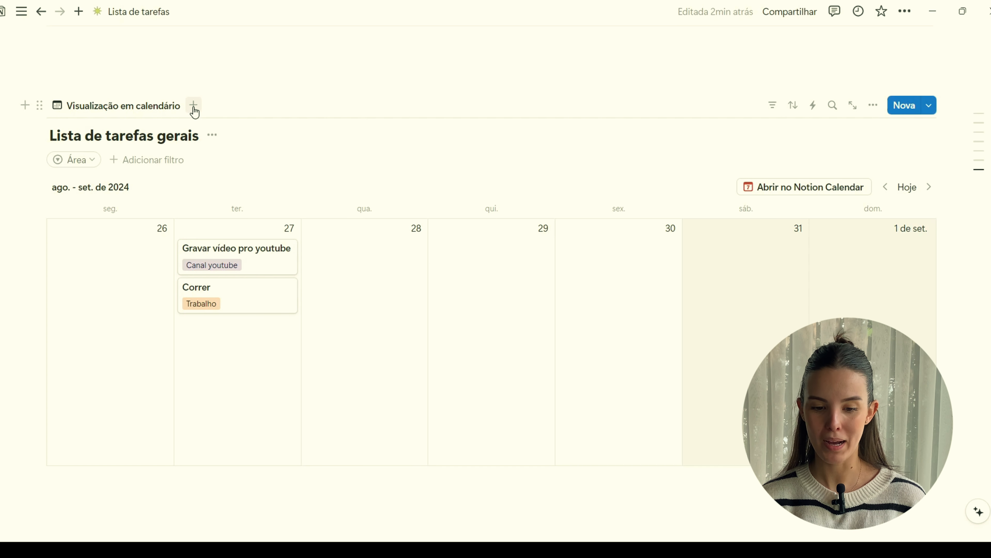
Add a Lista view to the Lista de tarefas gerais database.
click(194, 105)
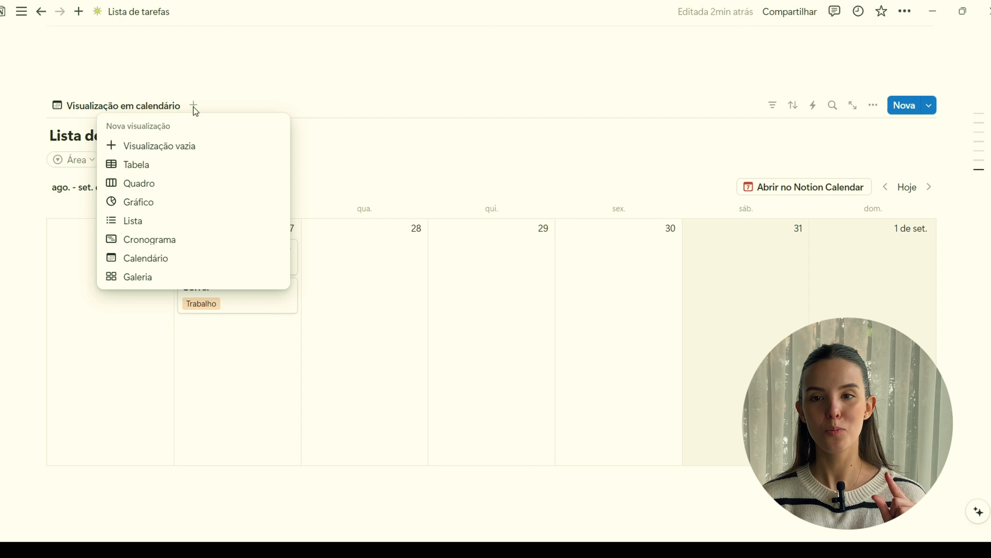
click(179, 220)
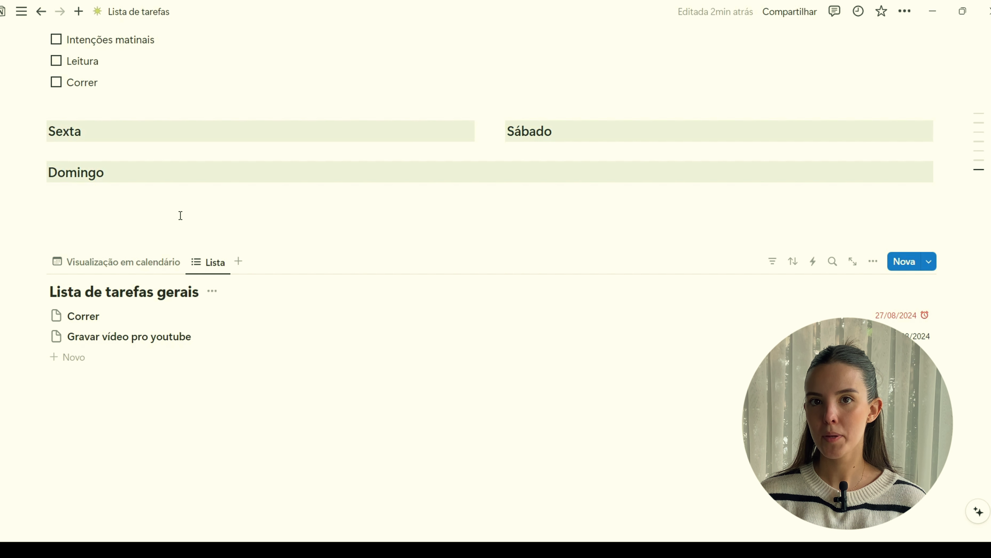
scroll(180, 215, up, 9)
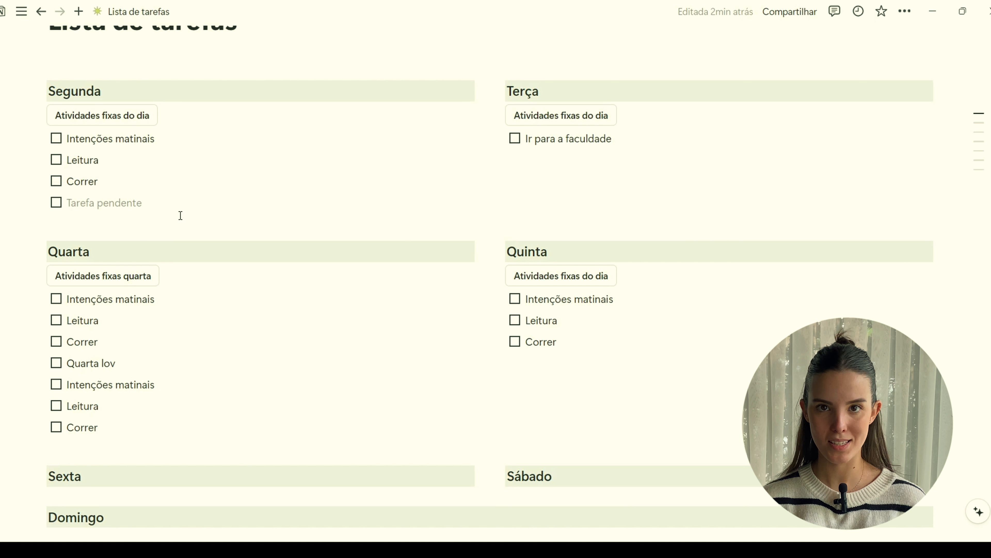
scroll(180, 215, down, 8)
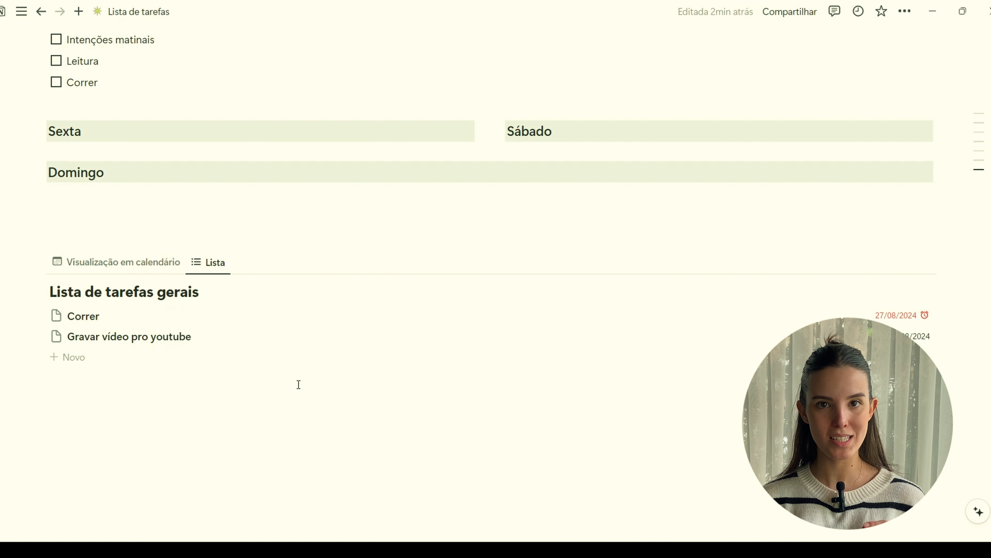
Open the Meu cantinho page and examine its weekly priorities, including the tasks in the Últimos 7 dias group.
mouse_move(21, 11)
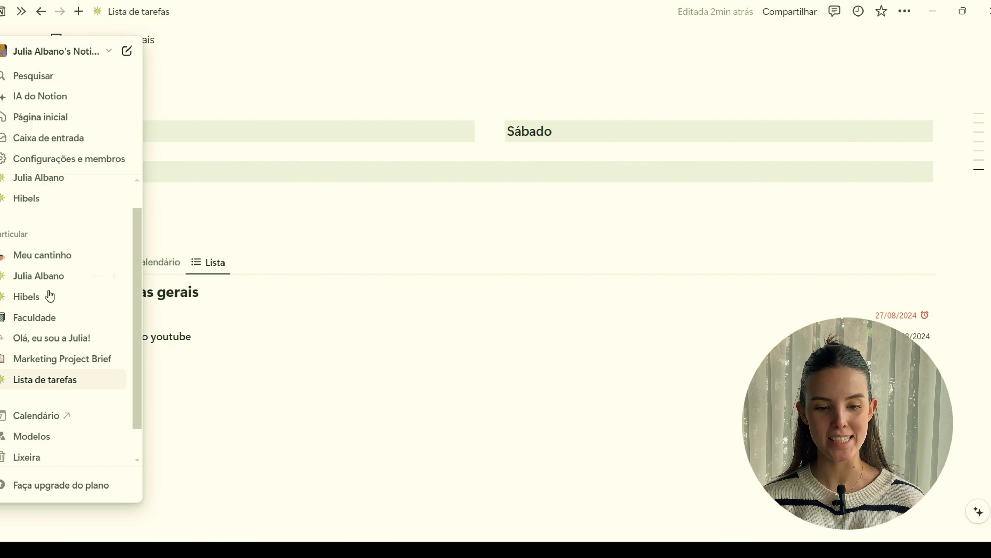
click(67, 258)
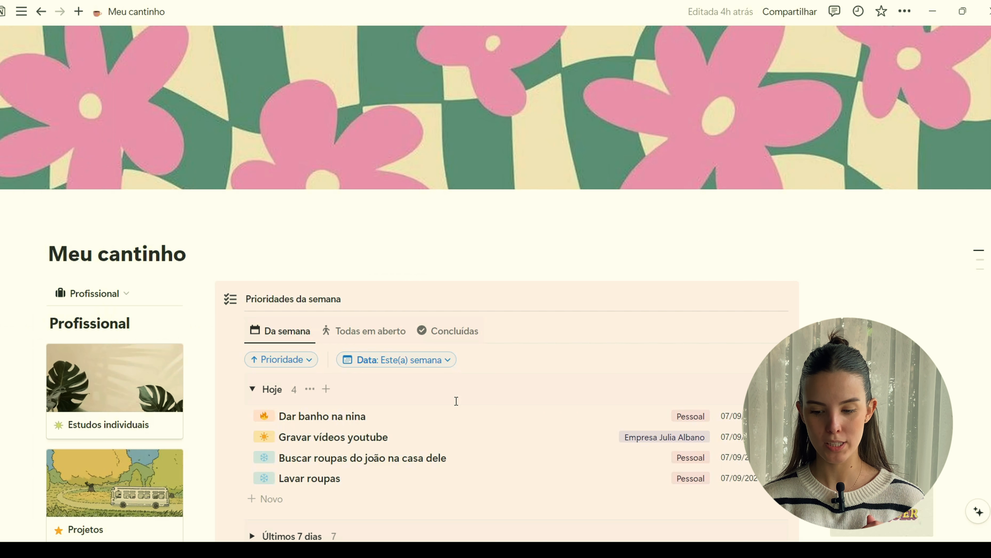
scroll(456, 401, down, 3)
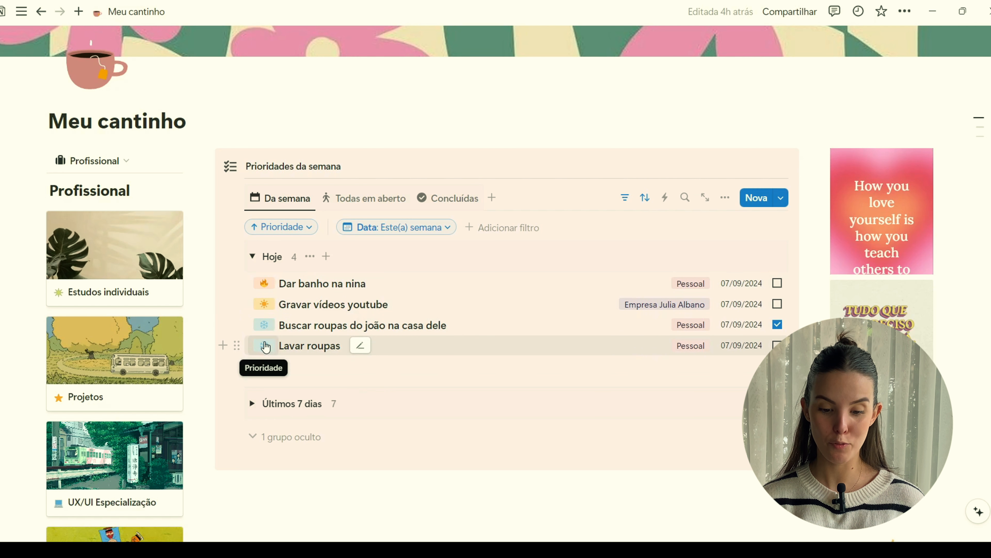
click(254, 403)
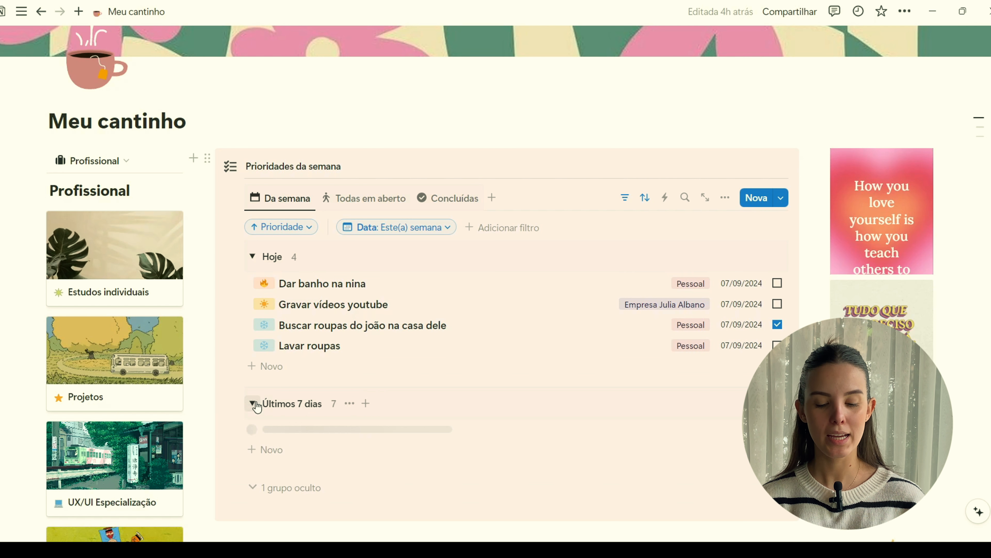
scroll(257, 407, down, 3)
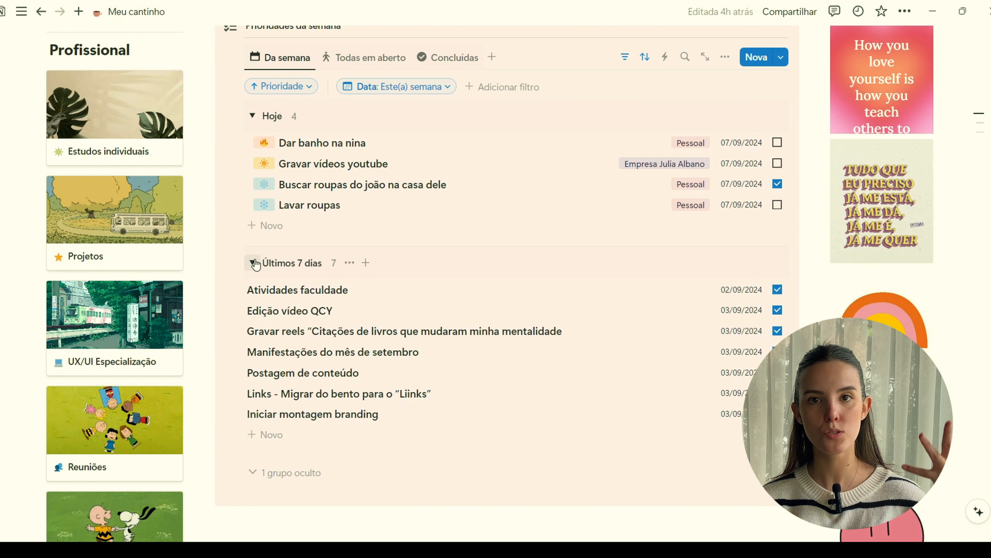
click(255, 263)
scroll(387, 209, up, 3)
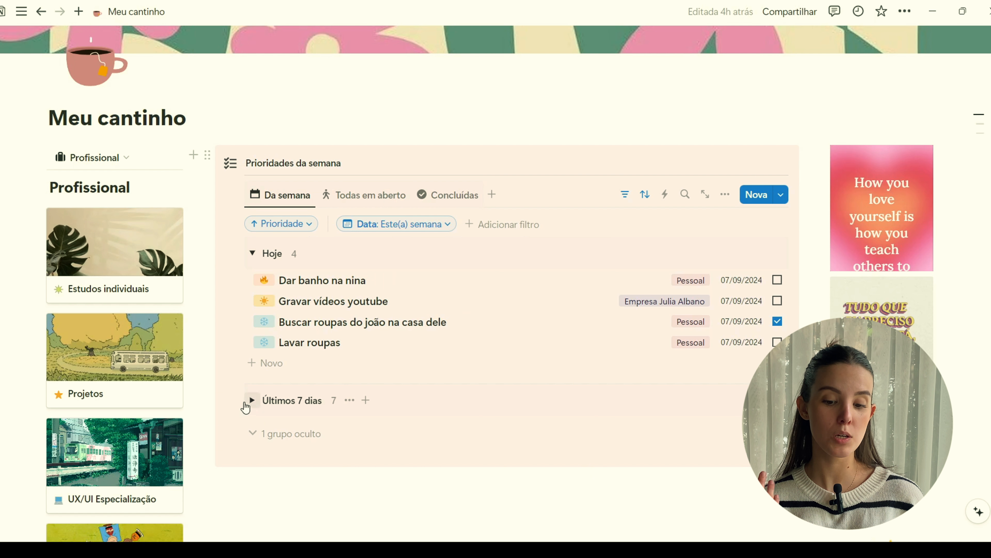
click(244, 401)
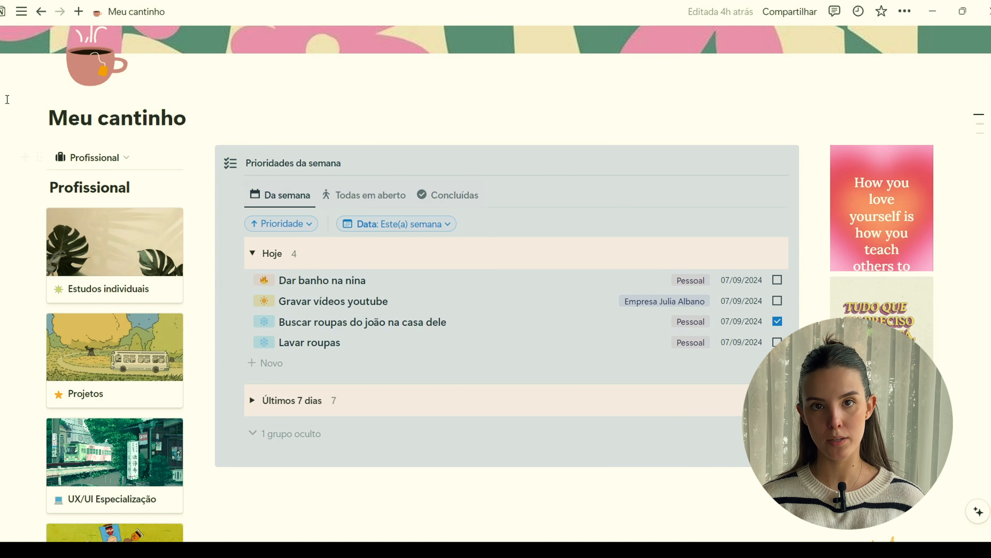
On the Lista de tarefas page, open the Correr task and add a Seleção property named Prioridade.
mouse_move(21, 12)
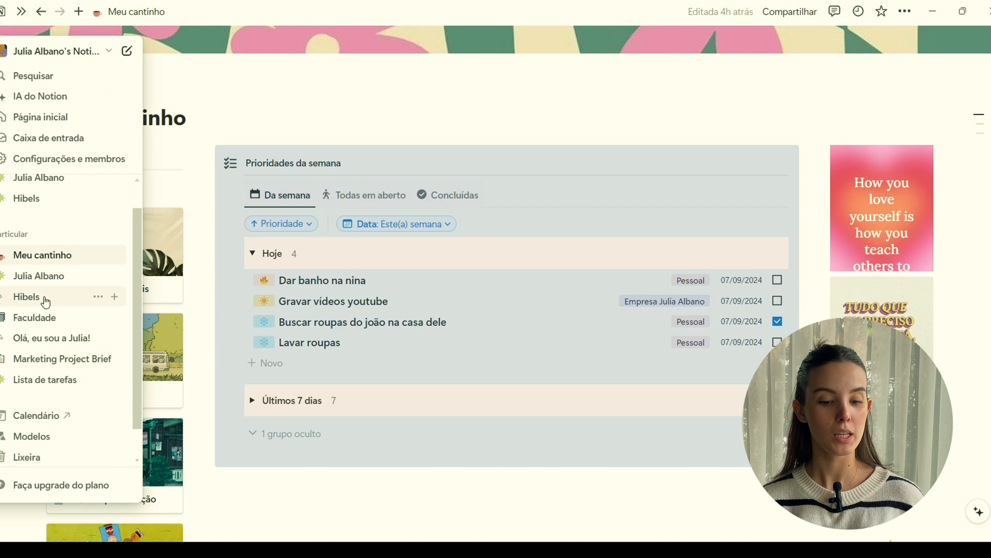
click(41, 379)
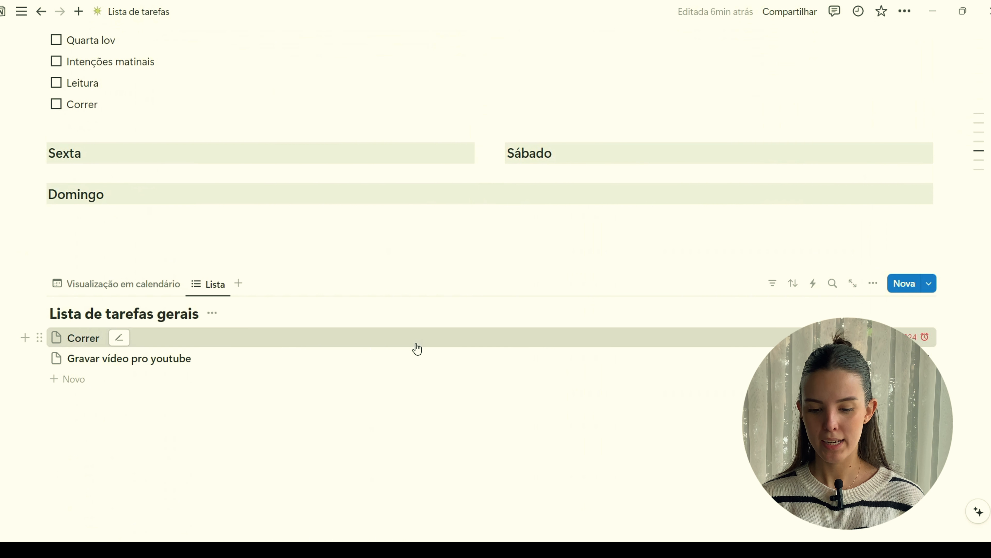
click(417, 348)
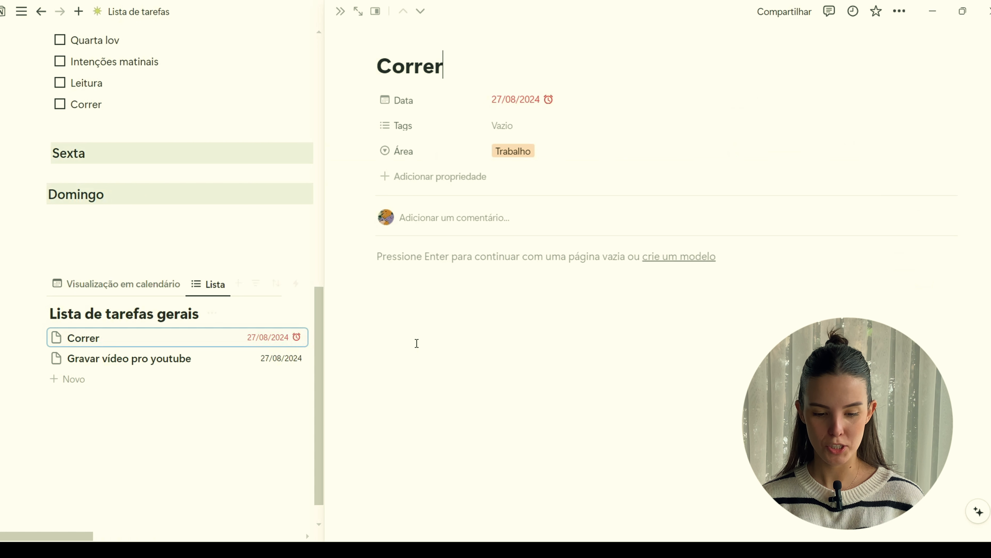
click(458, 186)
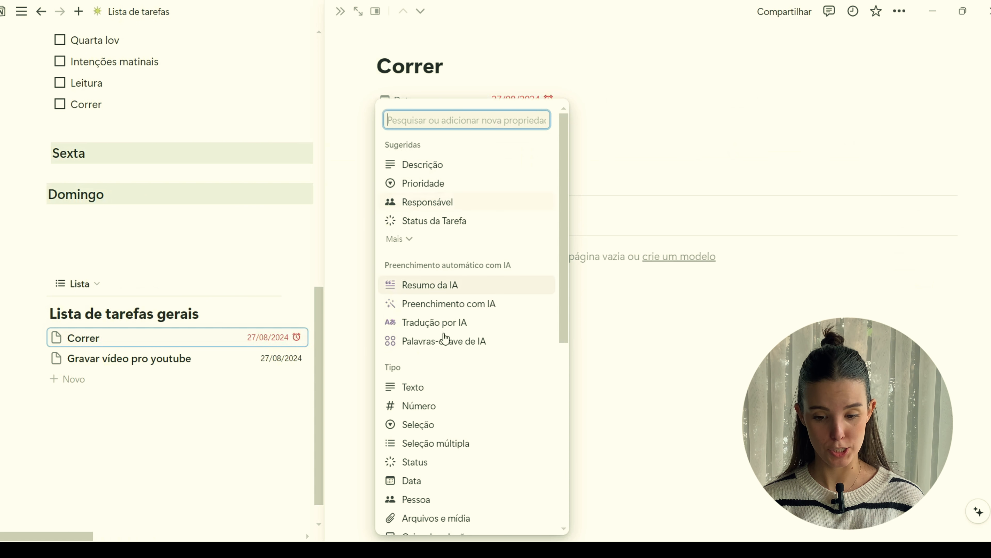
click(450, 426)
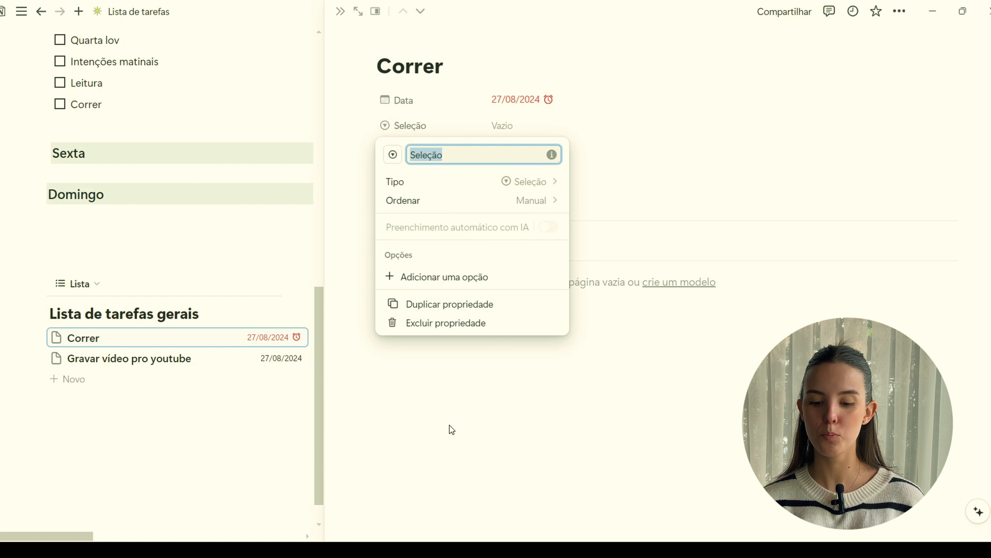
text(Prioridade)
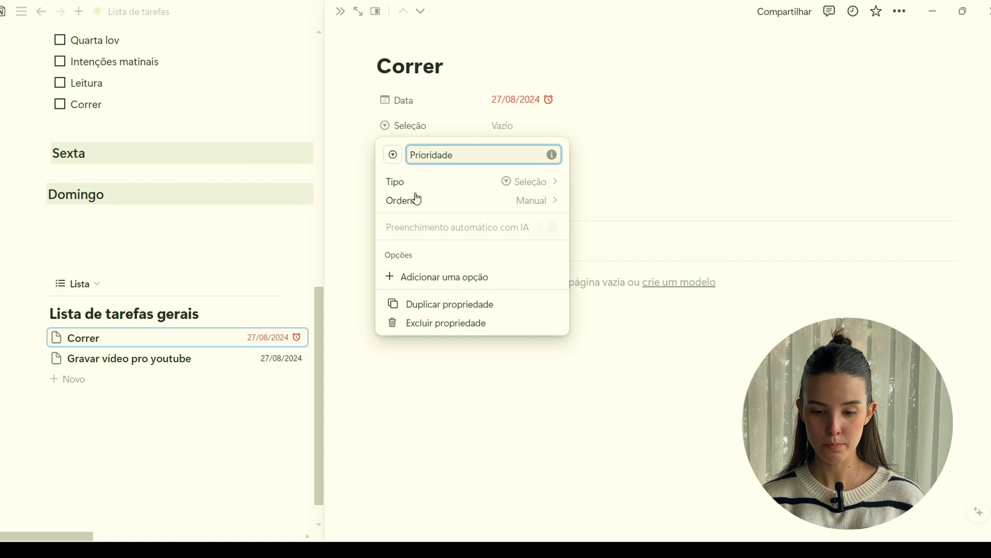
Give the Prioridade property a flame icon, searching the icons for "fogo".
click(395, 160)
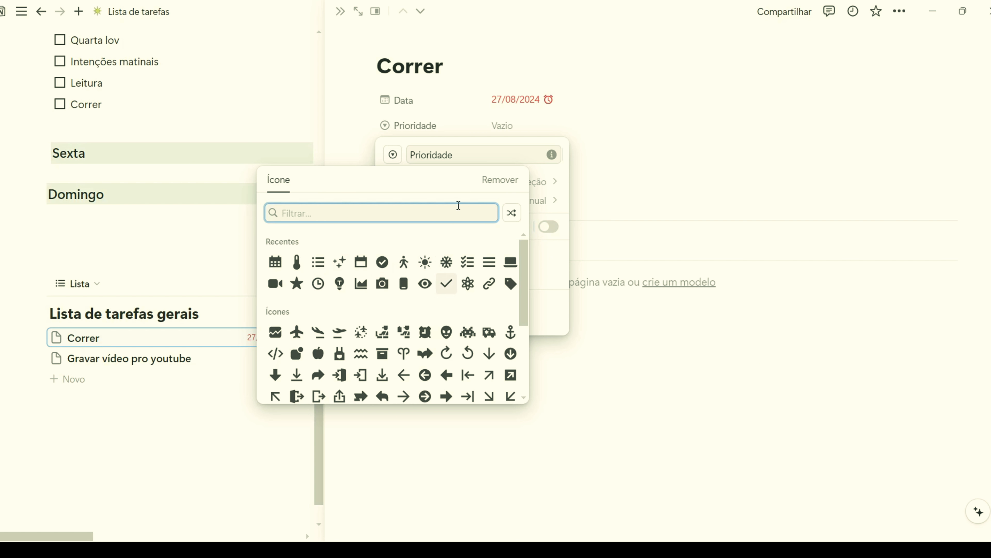
text(fogo)
click(339, 244)
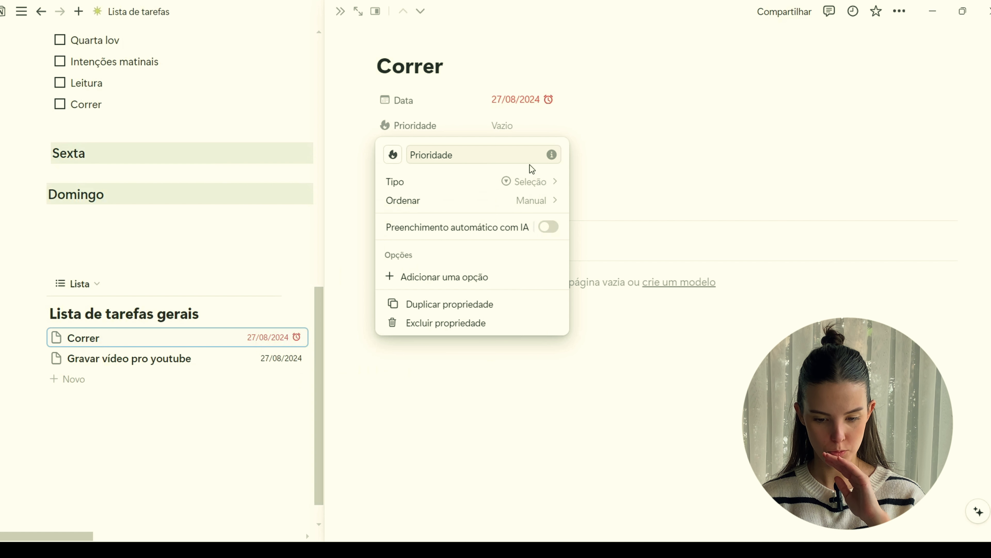
click(555, 135)
click(537, 324)
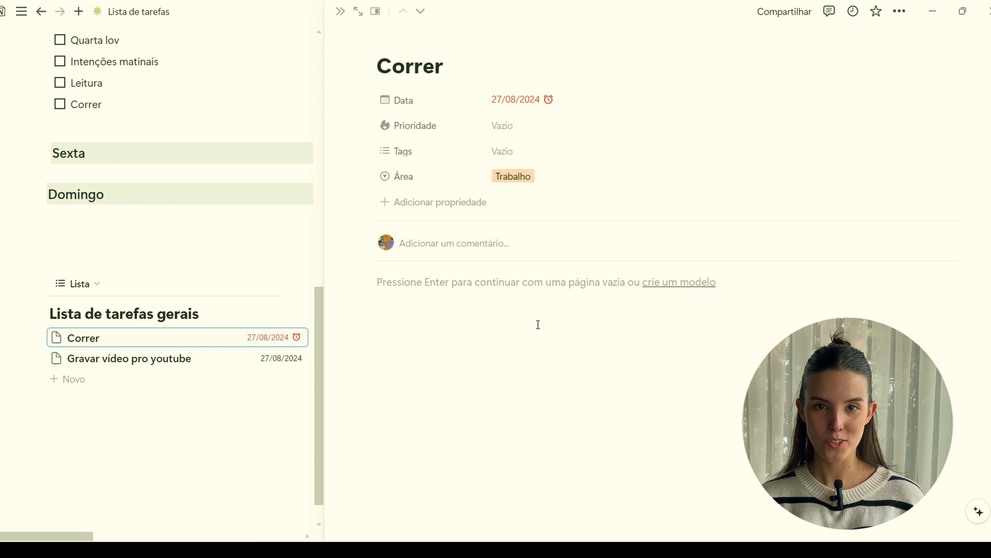
Insert a fire emoji in the Correr page body and create a 🔥 option for its Prioridade property.
click(538, 325)
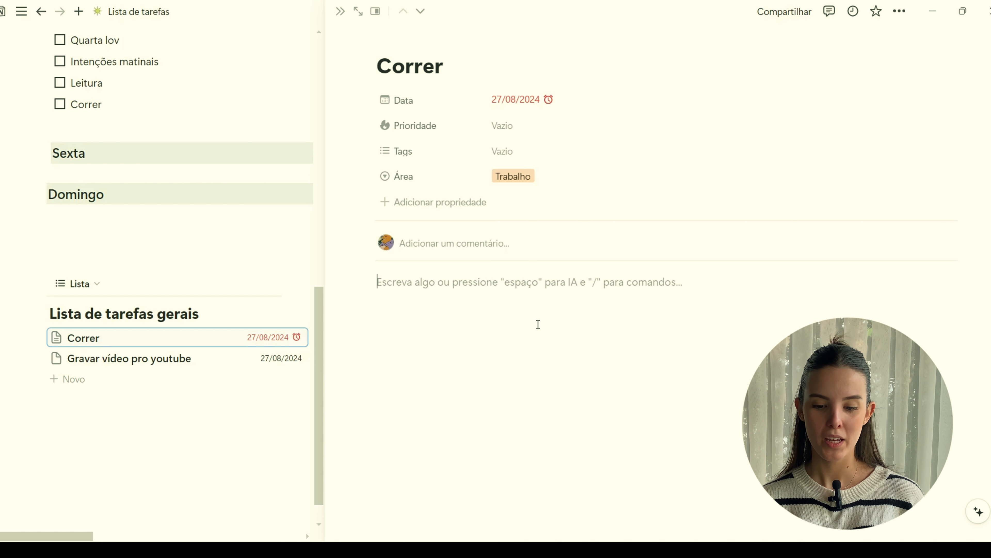
text(/emoji)
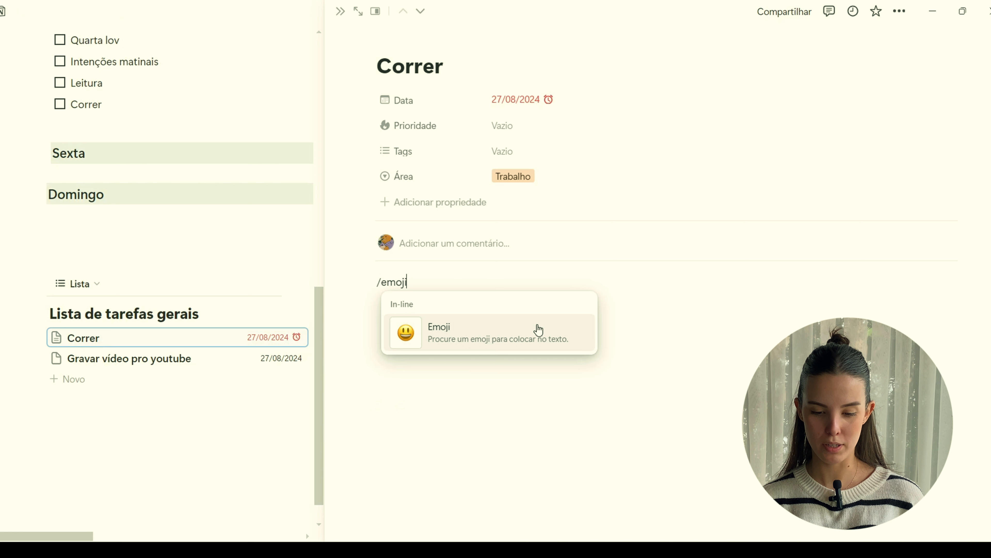
key(Return)
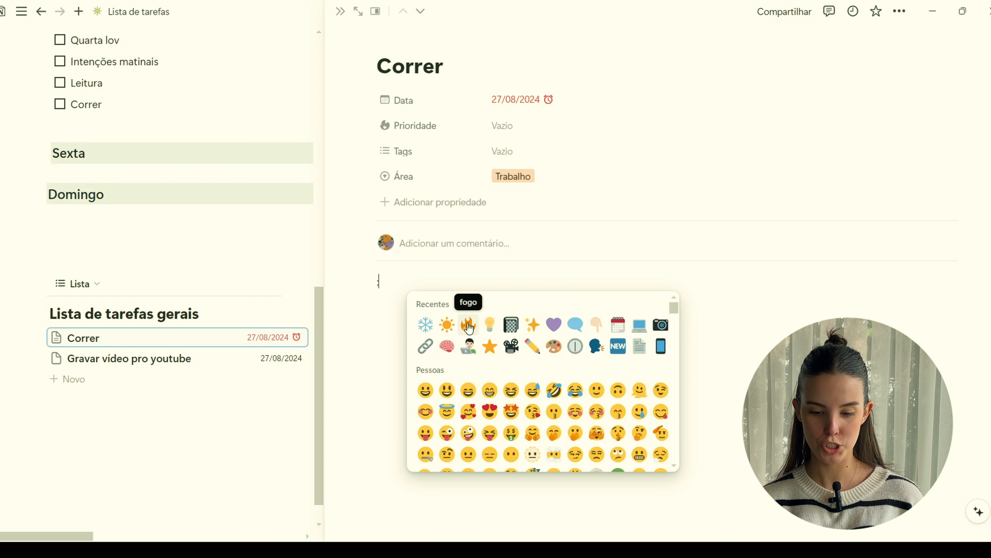
click(468, 324)
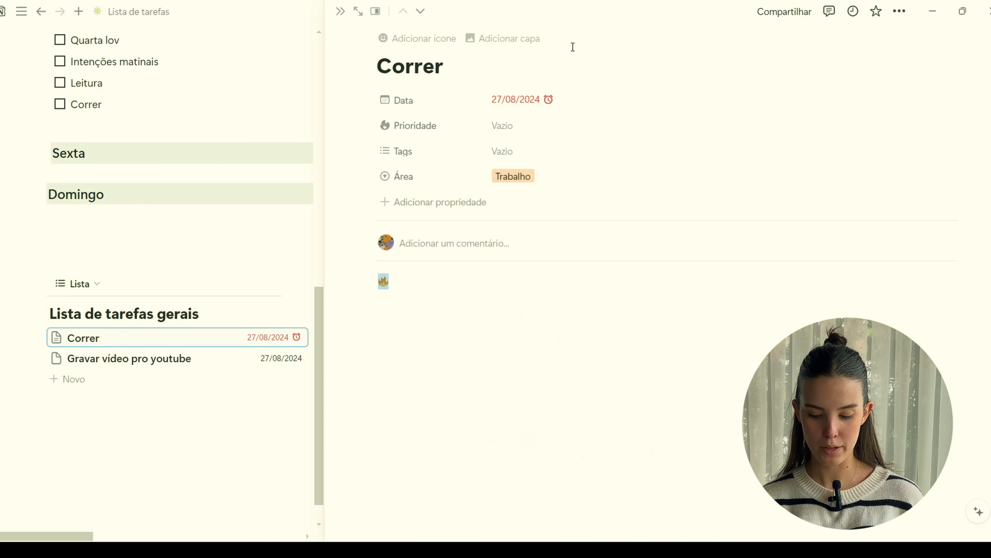
click(530, 131)
text(🔥)
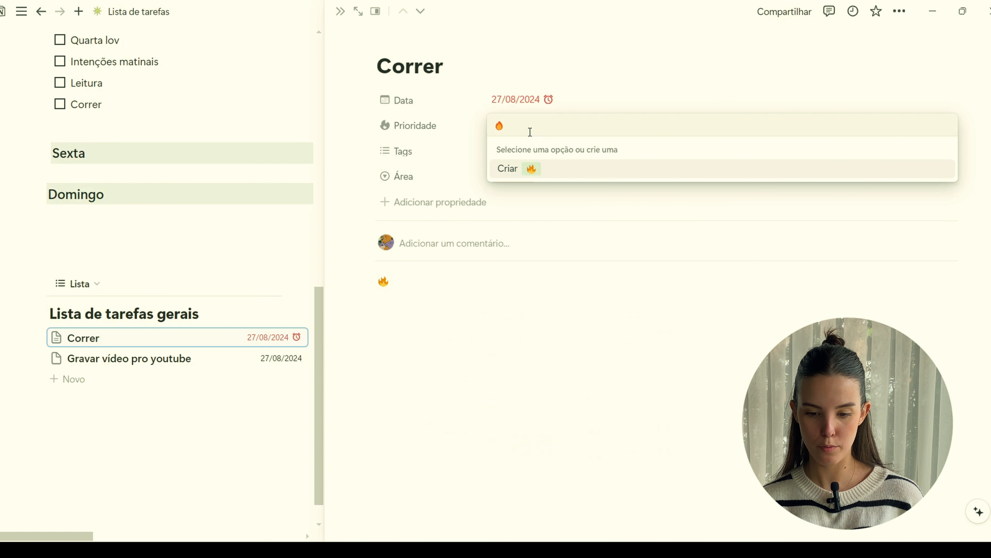
key(Return)
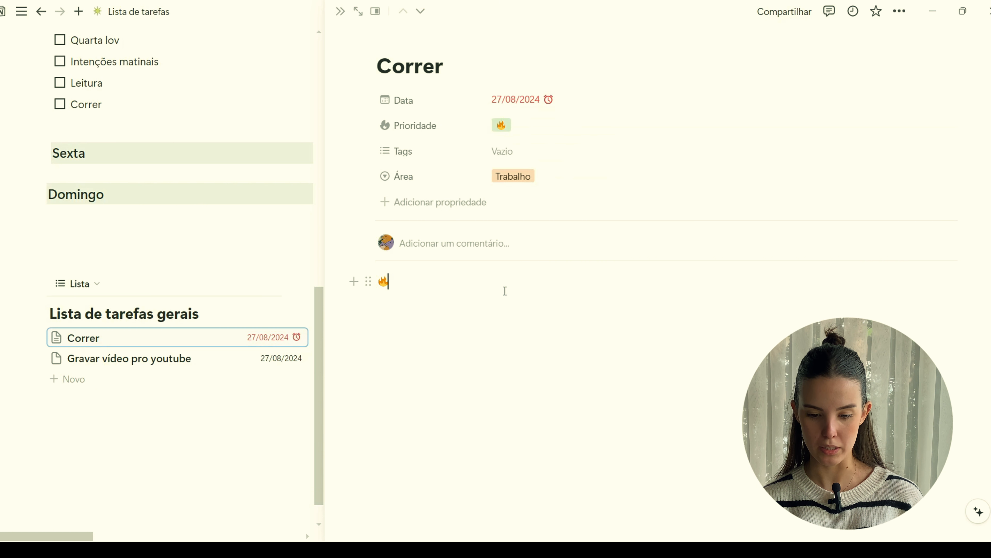
Add a sun emoji beside the fire in the page body and create a ☀ option for Prioridade.
text(/emoji)
key(Return)
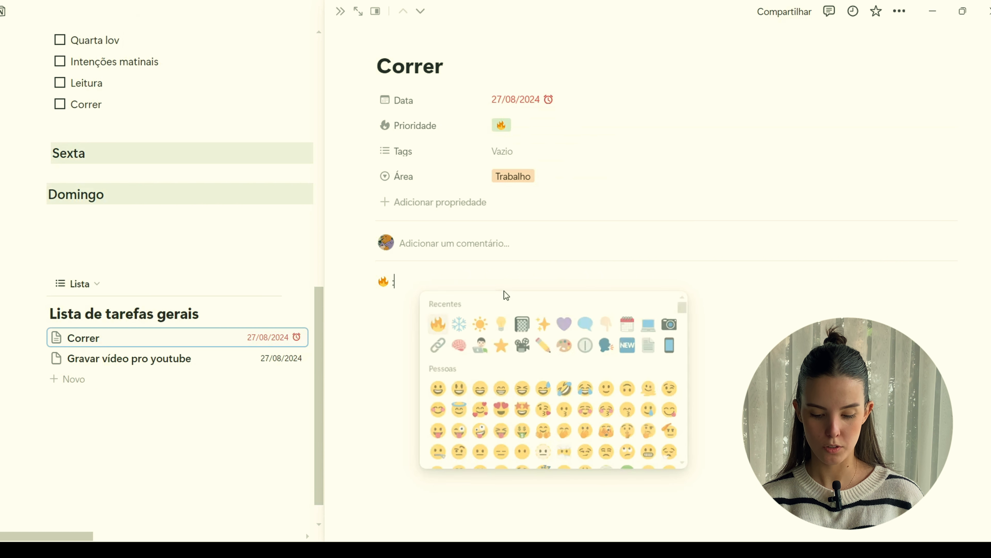
click(480, 324)
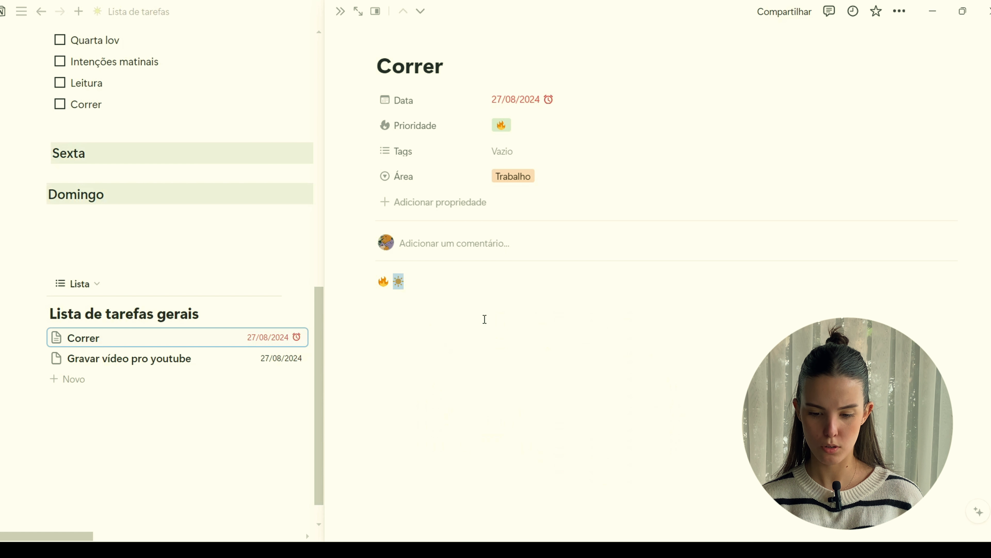
click(649, 122)
text(☀)
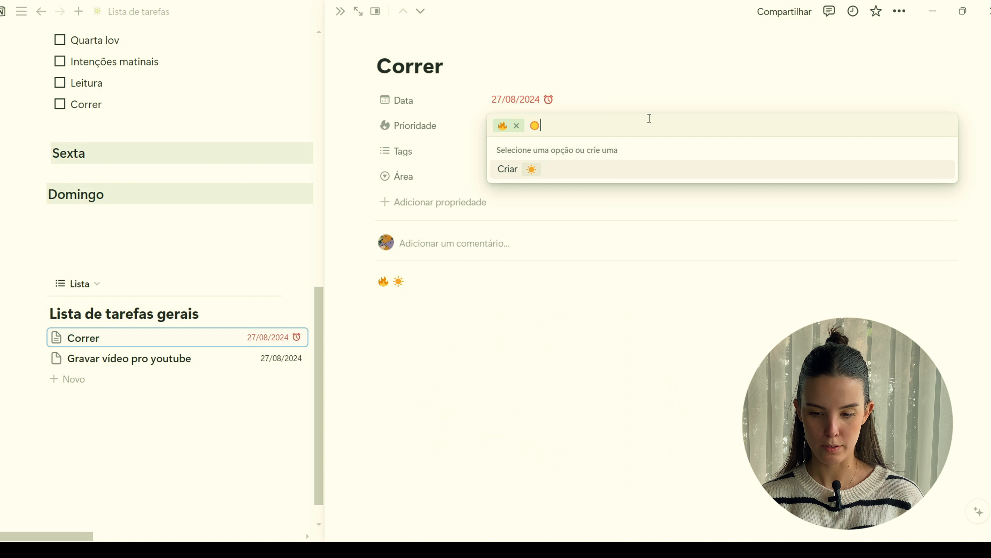
key(Return)
Insert a snowflake emoji on a new line in the page body and create a ❄ option for Prioridade.
click(573, 308)
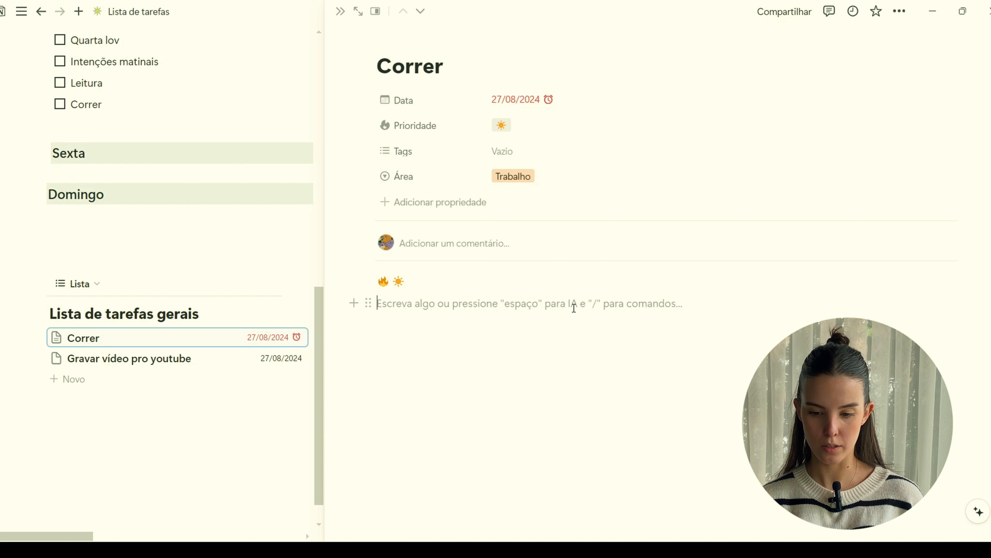
text(/)
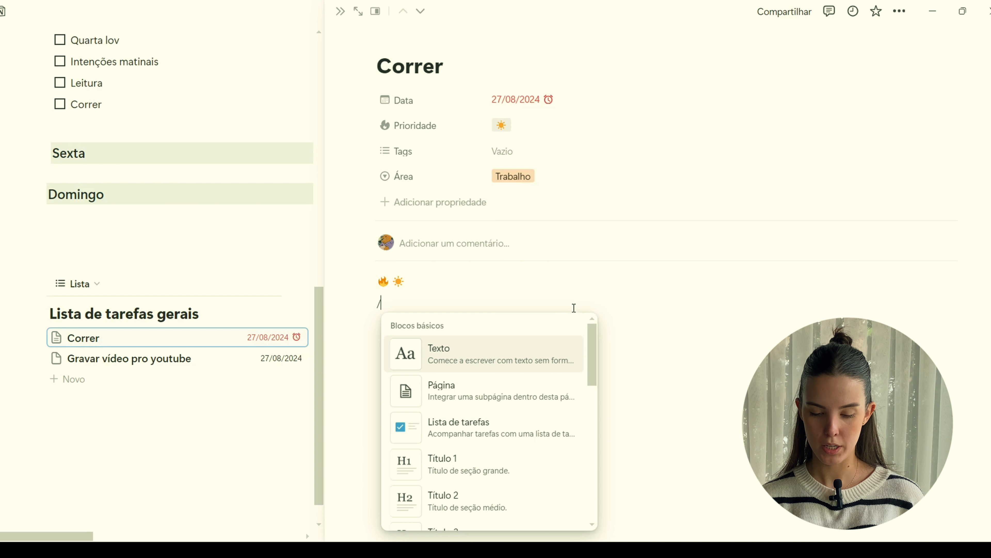
text(emoji)
key(Return)
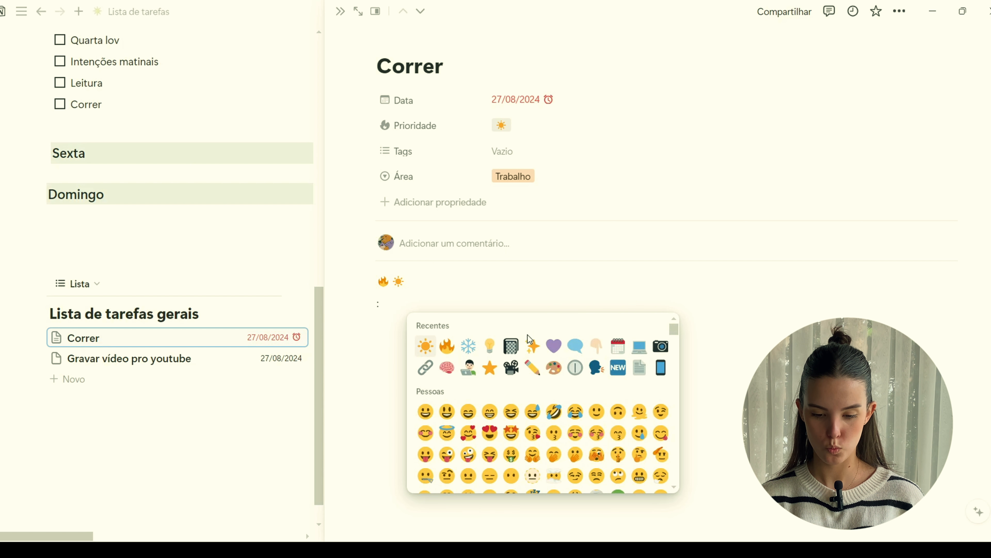
click(469, 346)
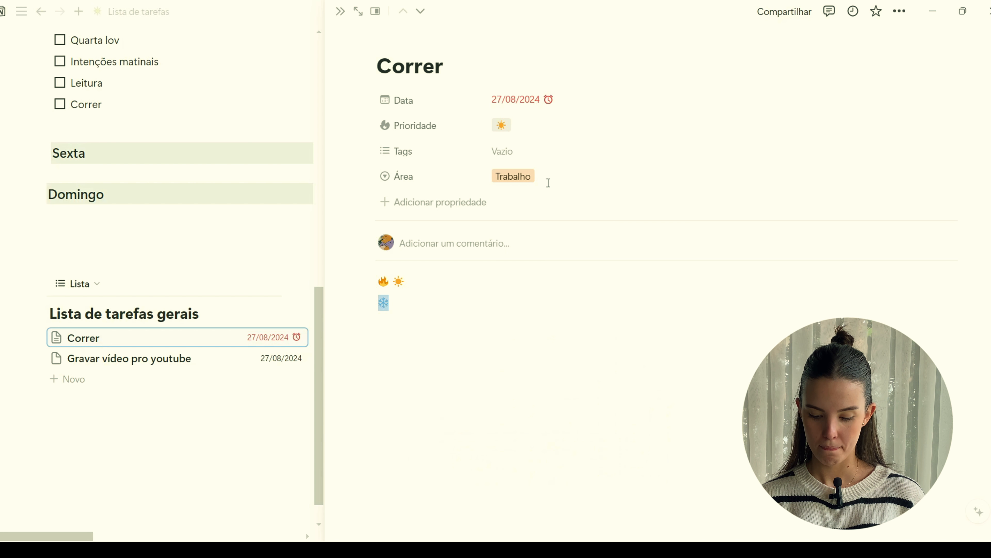
click(569, 130)
text(❄)
key(Return)
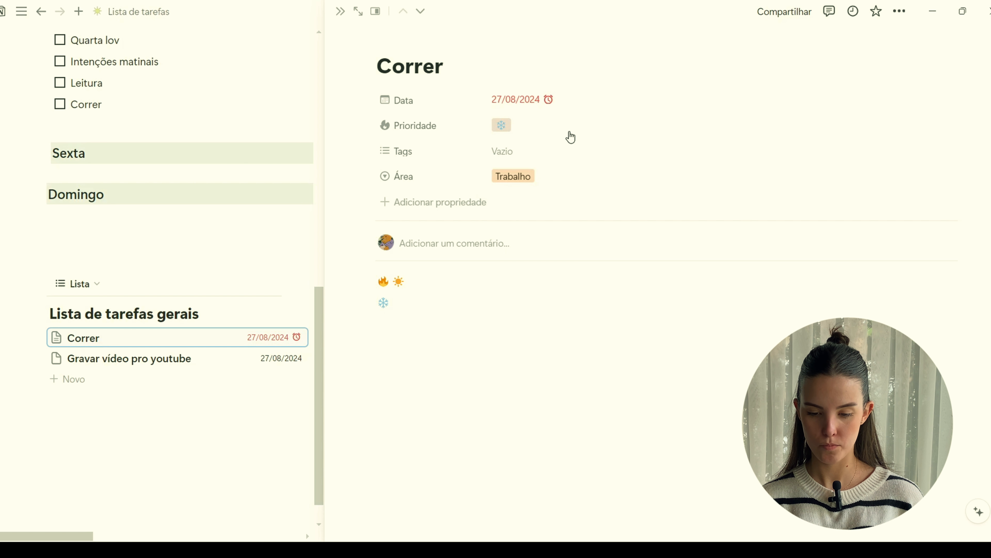
Set the color of the 🔥 Prioridade option to Vermelho and the ☀ option to Laranja.
click(583, 135)
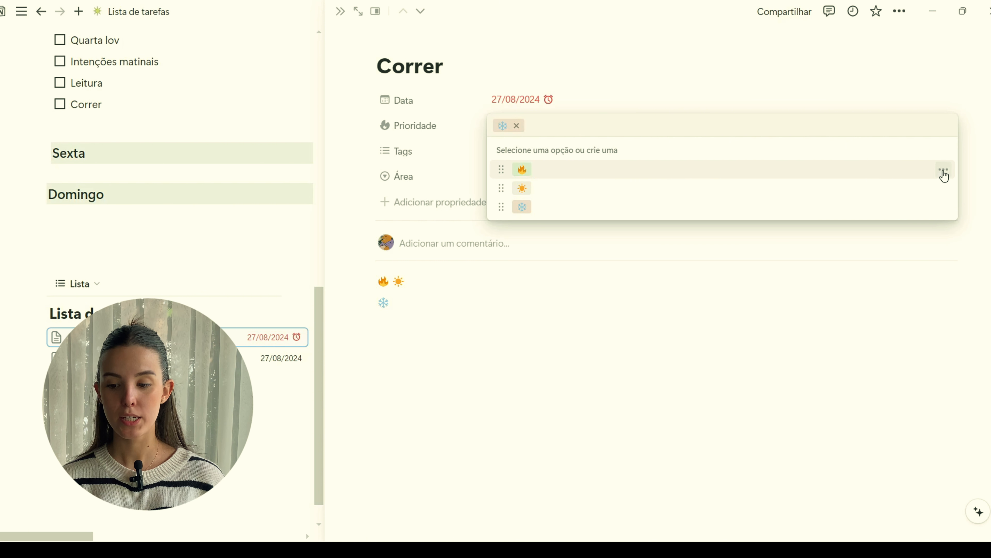
click(947, 173)
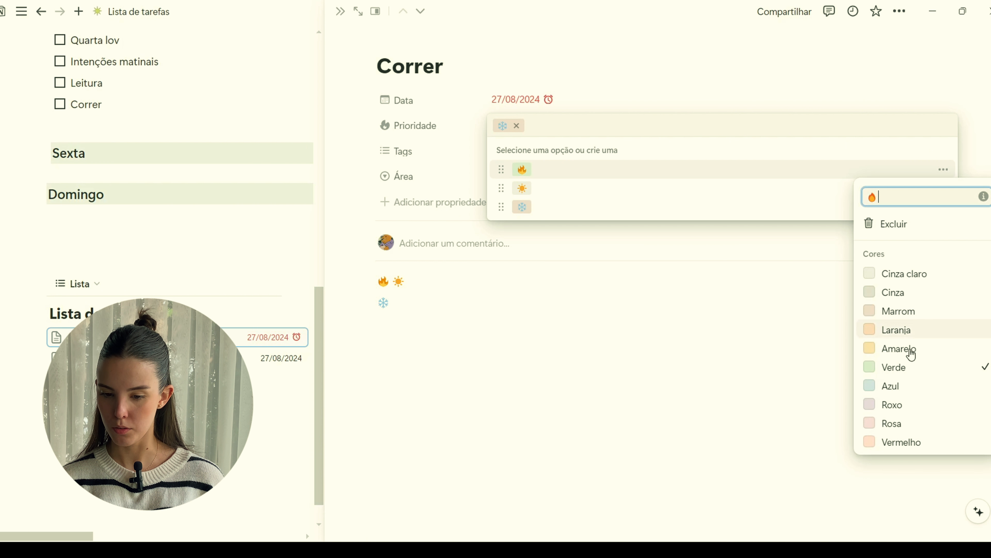
click(920, 443)
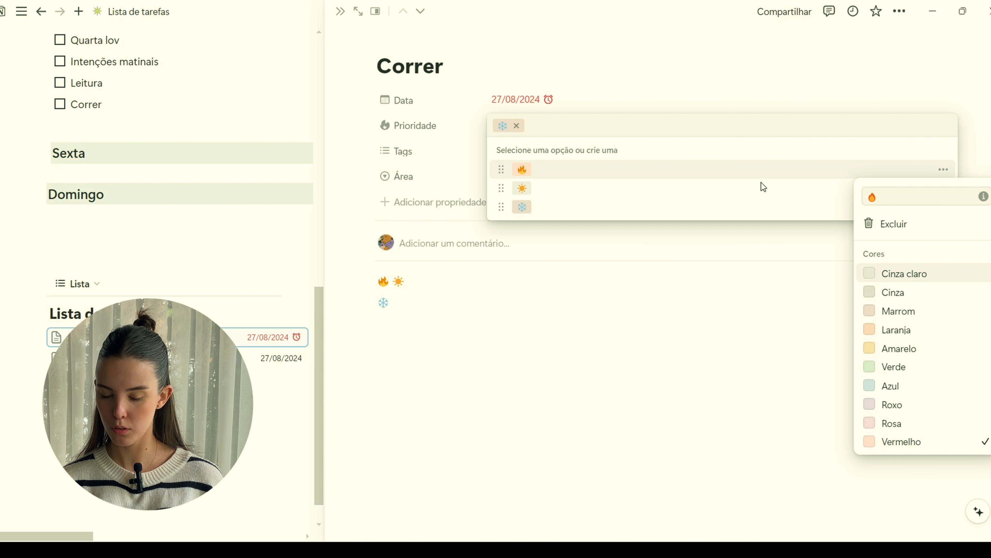
key(Escape)
click(947, 189)
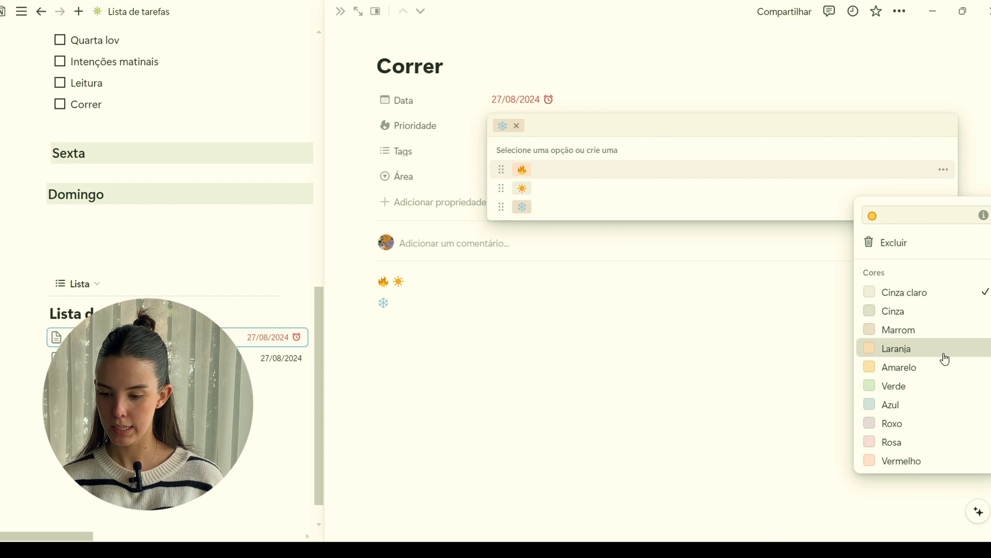
click(940, 356)
click(679, 143)
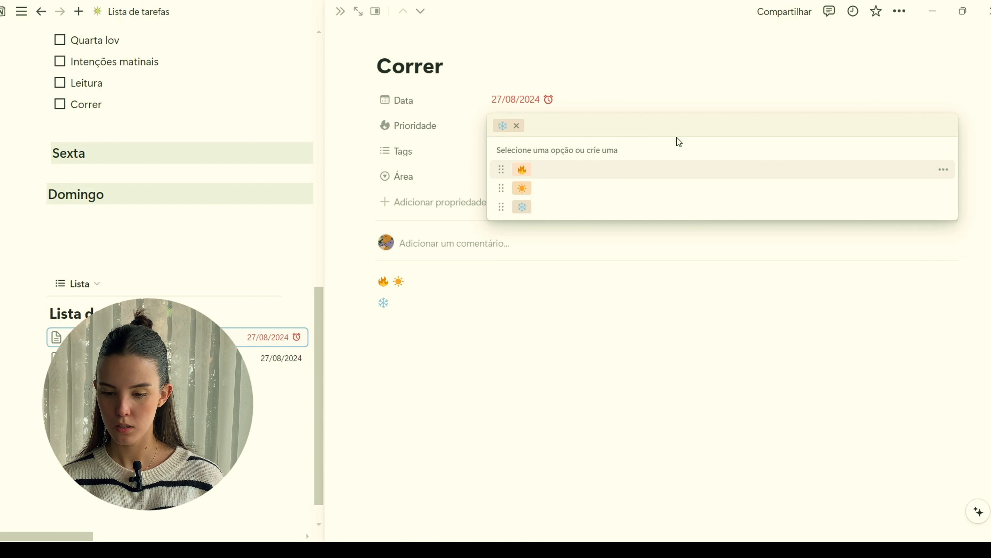
Set the color of the ❄ Prioridade option to Azul.
click(944, 208)
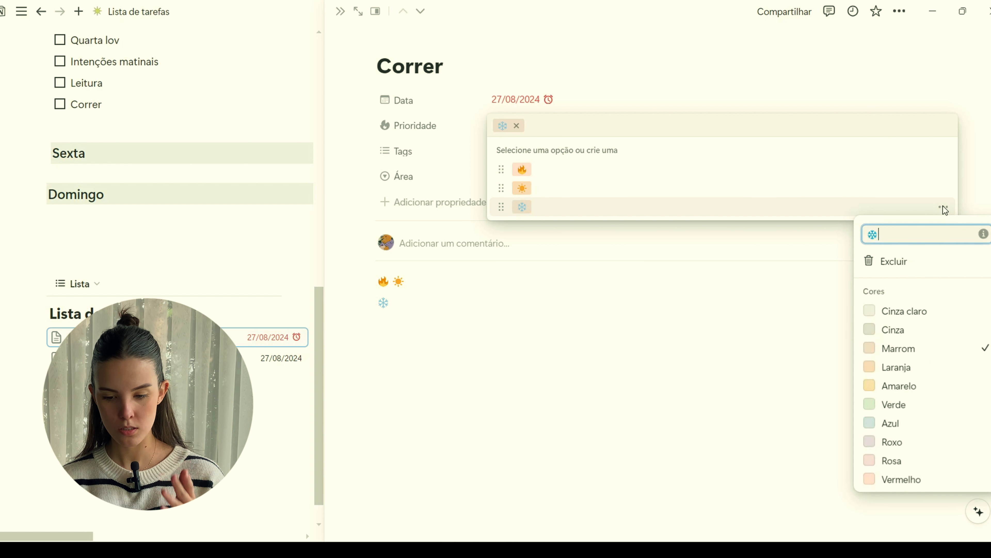
click(871, 428)
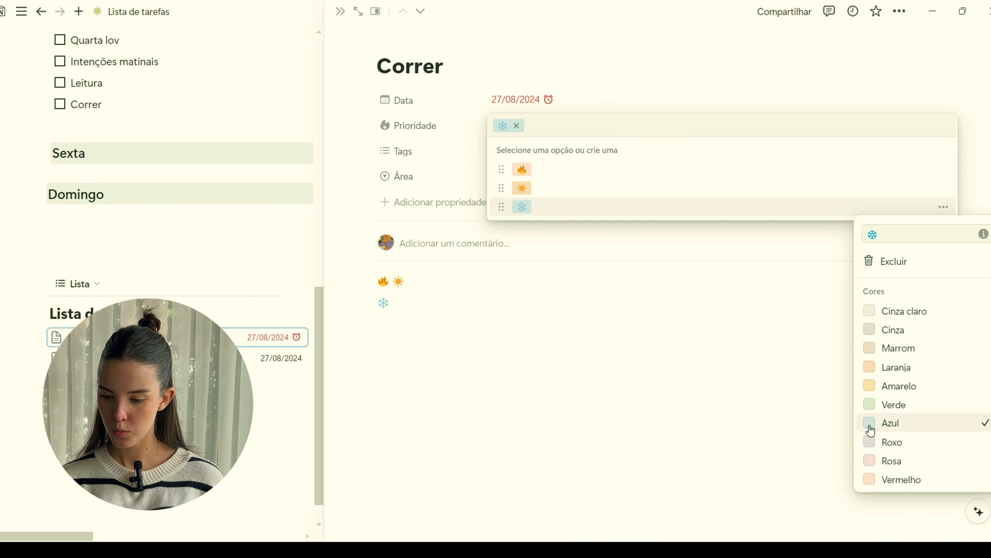
click(643, 421)
click(644, 422)
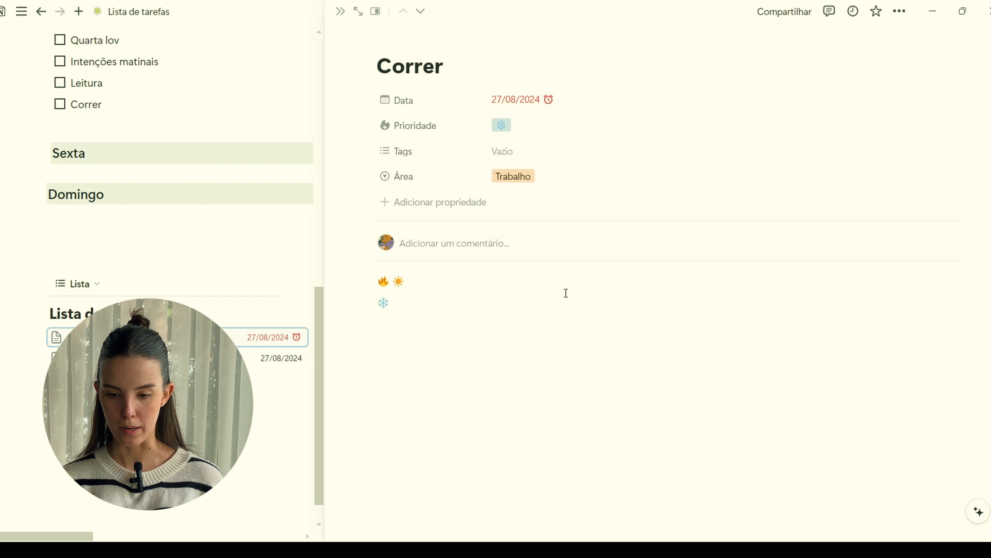
Delete the Tags property from the Lista de tarefas gerais database.
click(440, 149)
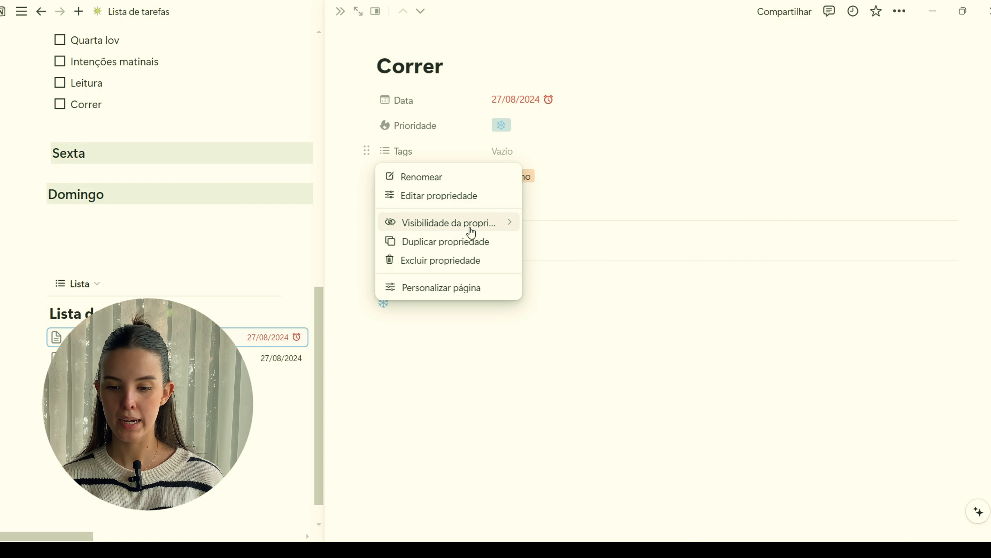
click(483, 262)
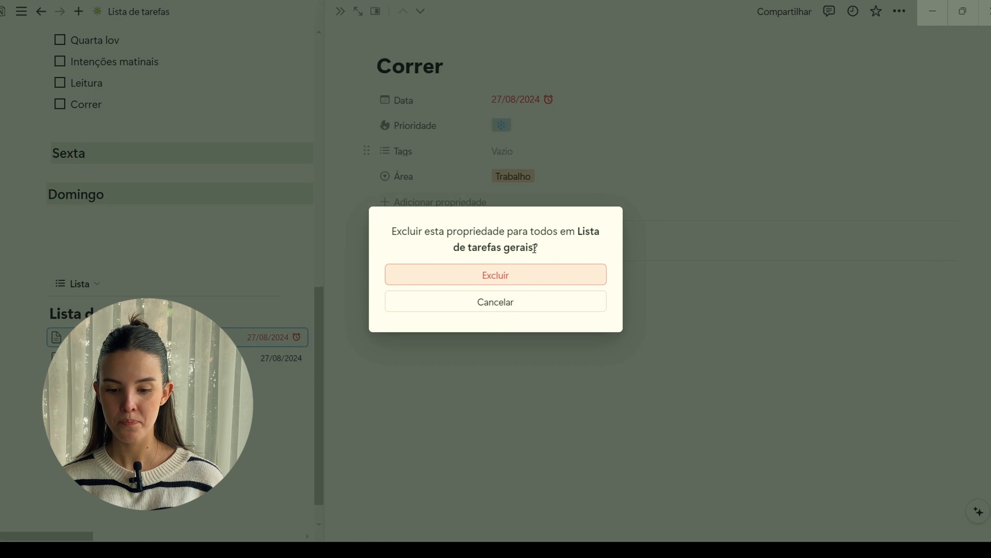
click(537, 275)
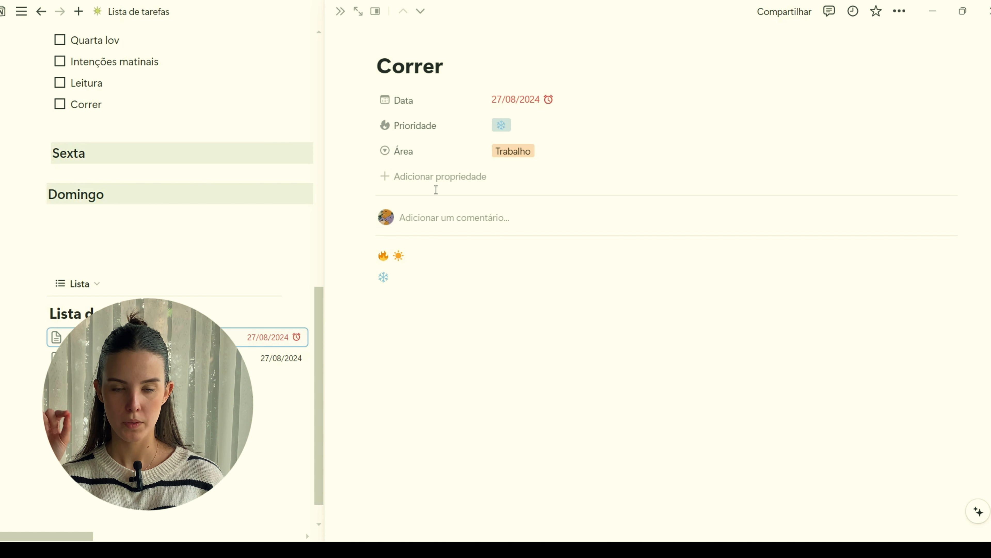
Add a property of type Status to the Correr task.
click(445, 182)
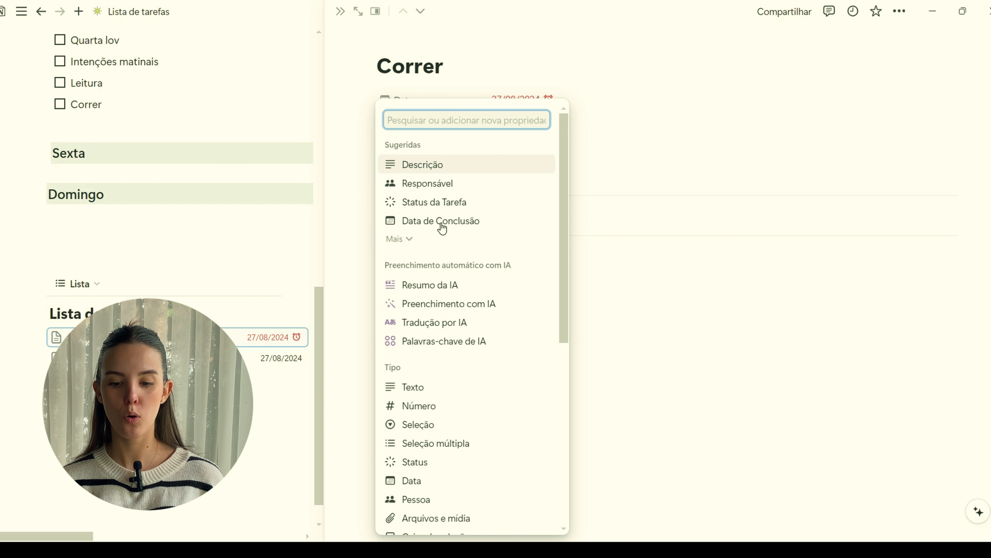
text(stat)
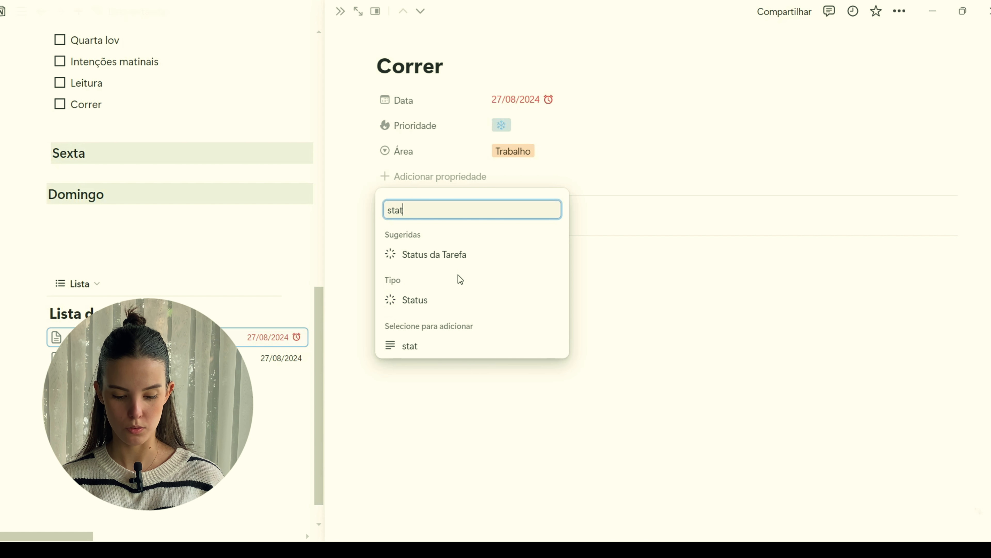
click(451, 301)
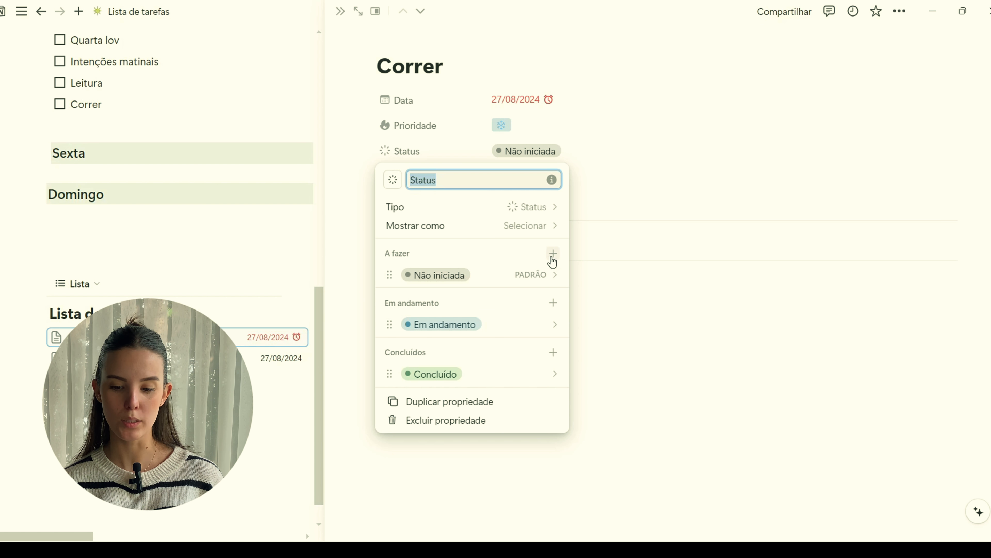
Set the color of the Em andamento status option to Roxo.
click(544, 323)
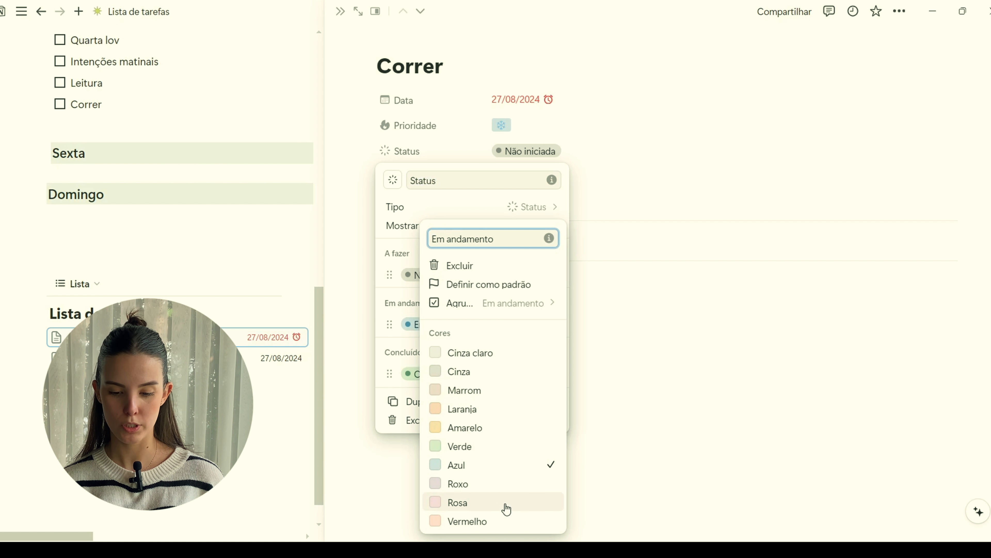
click(512, 484)
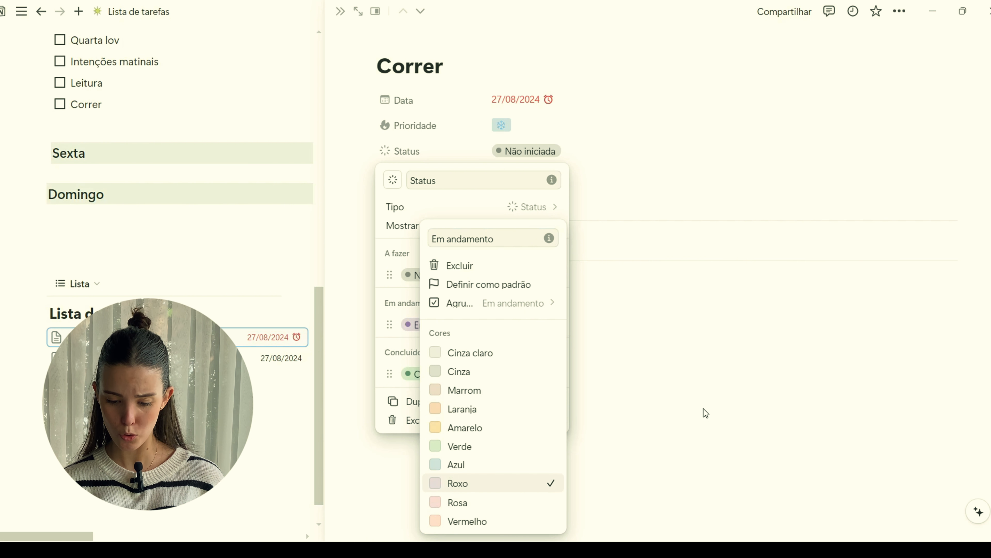
click(705, 412)
click(705, 410)
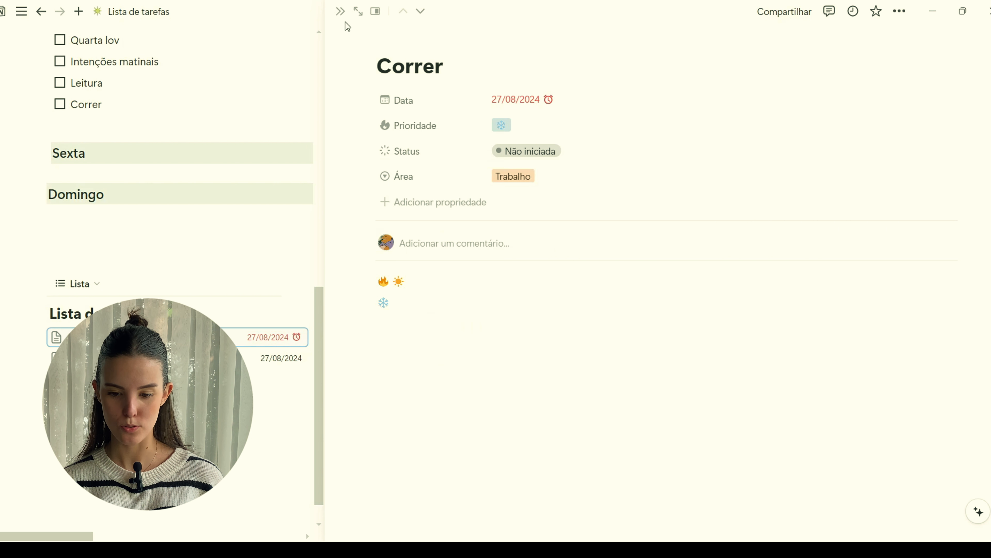
Close the Correr task and show the Prioridade property in the Lista view.
click(339, 11)
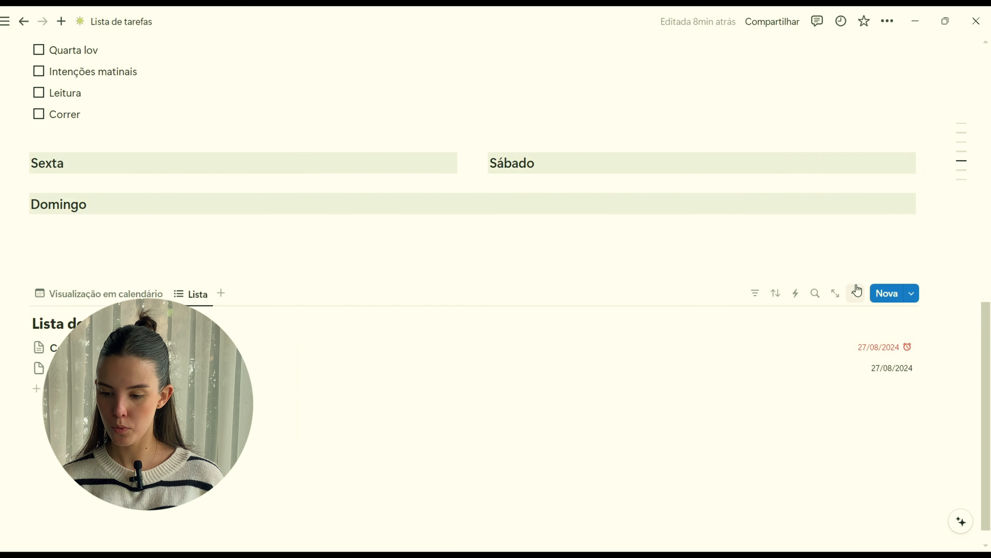
click(857, 291)
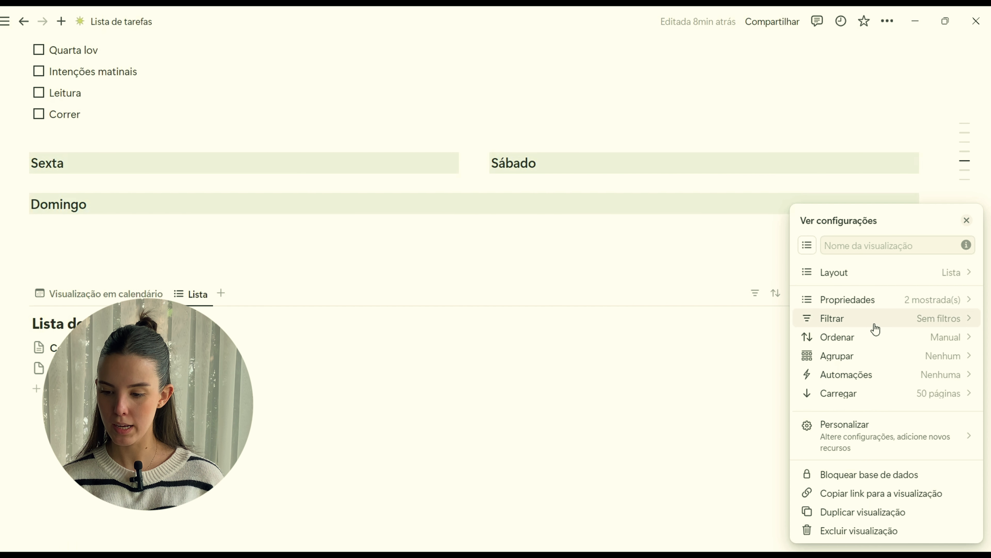
click(921, 309)
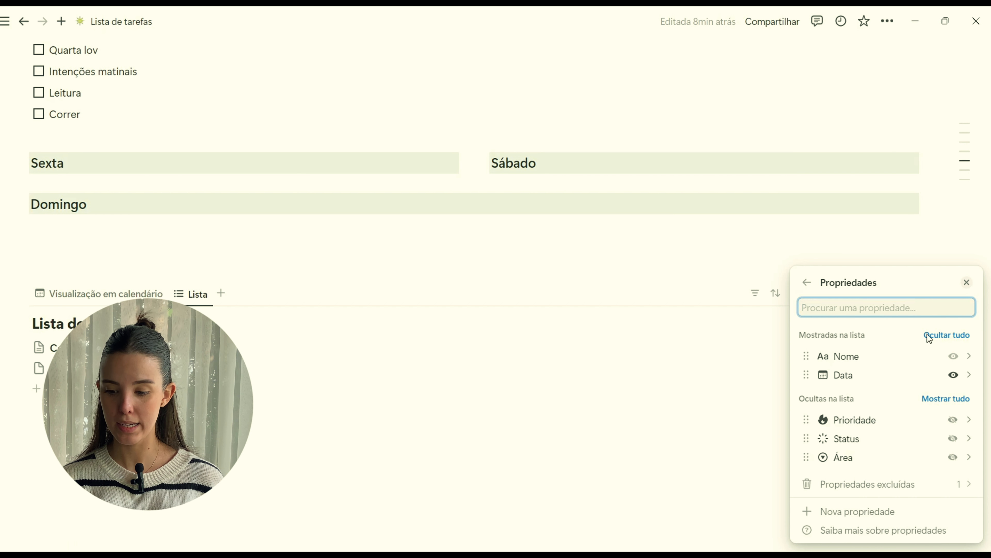
click(952, 420)
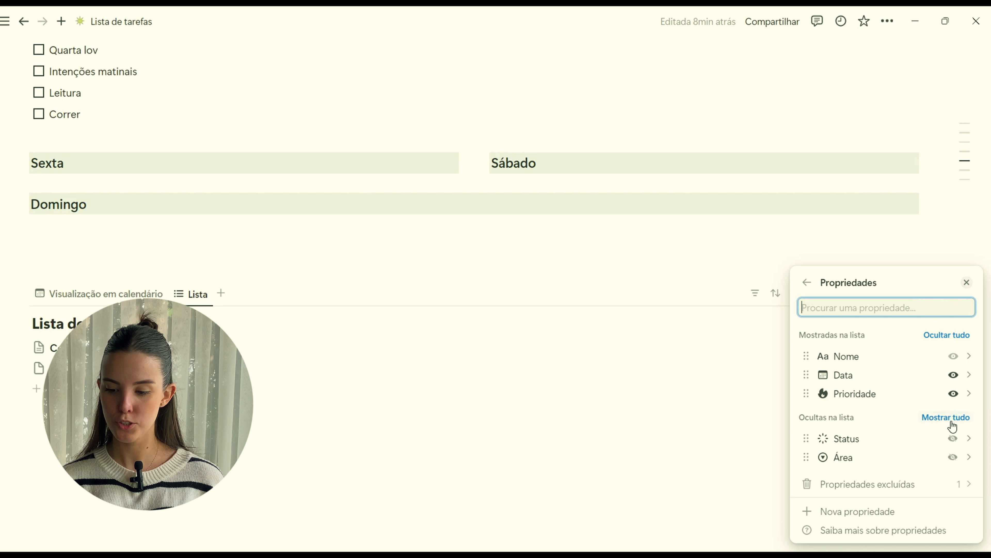
Show the Status and Área properties in the Lista view and move Prioridade ahead of Nome.
click(953, 438)
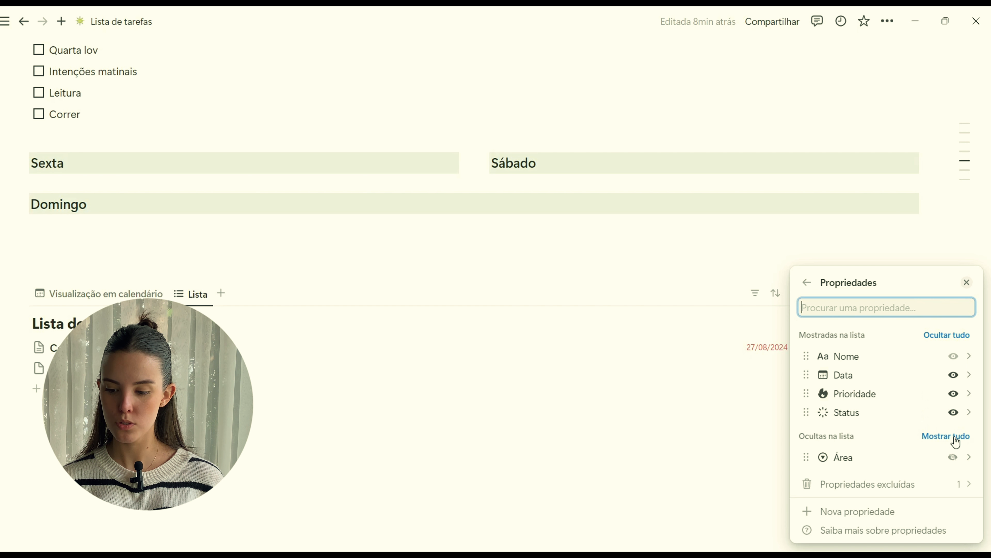
click(955, 458)
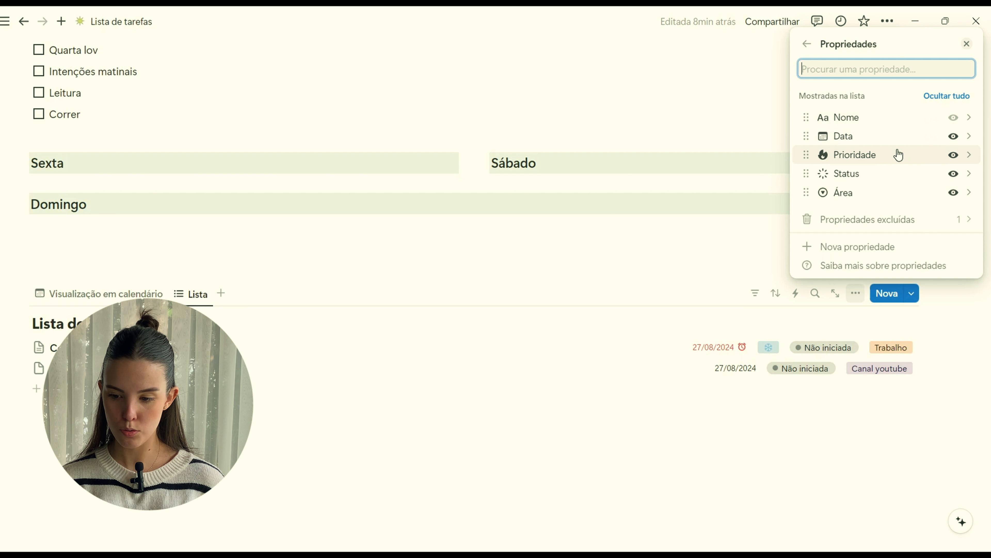
drag(899, 156, 905, 121)
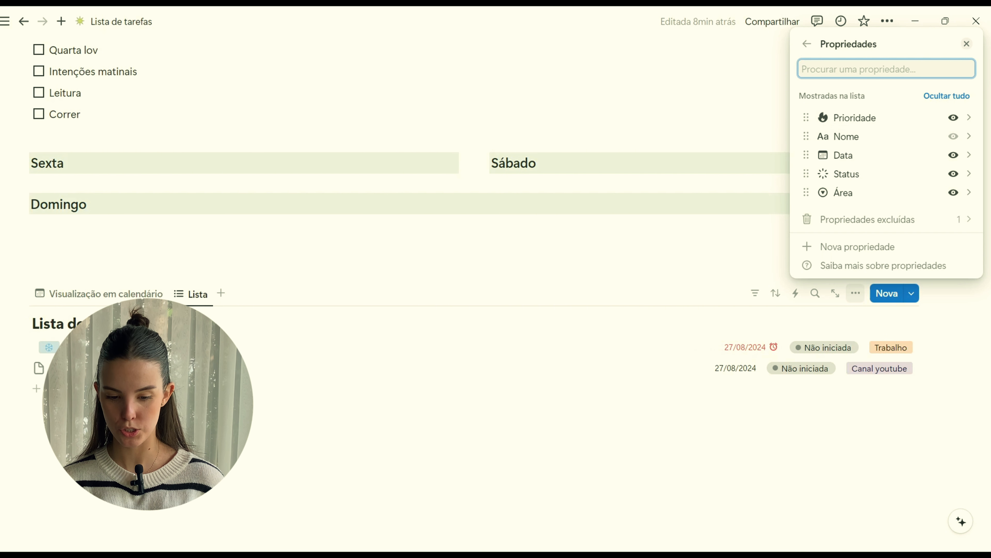
click(484, 278)
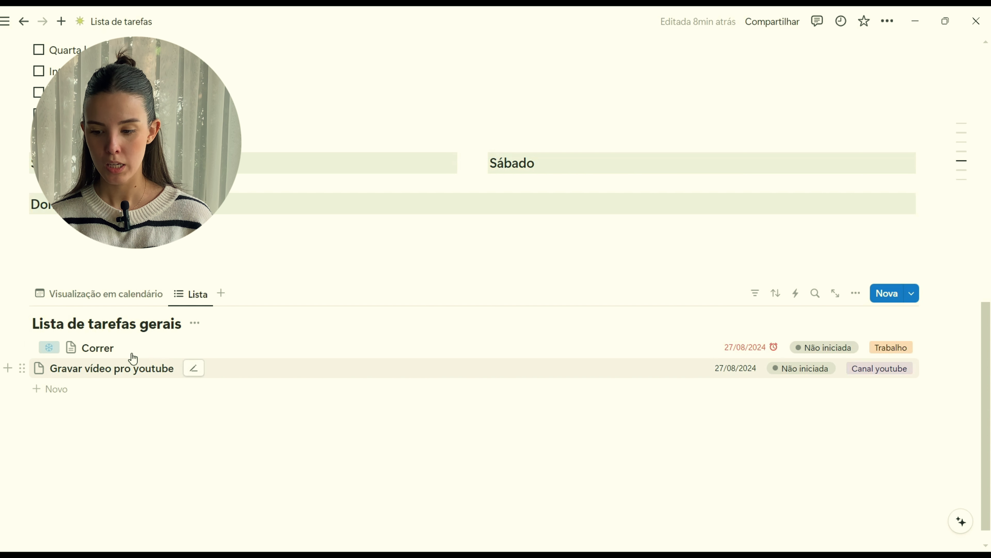
Turn off page icon display in the Lista view's layout settings.
click(859, 292)
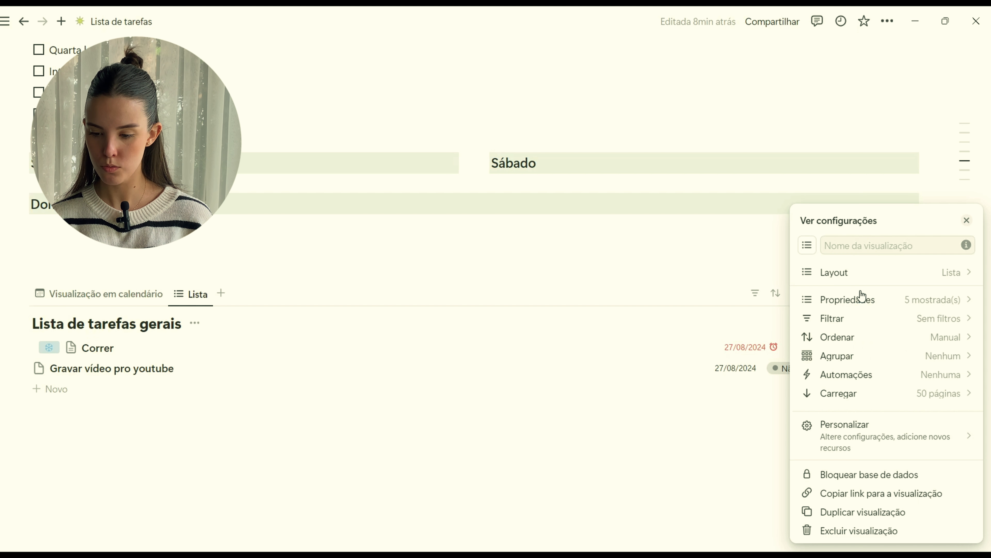
click(905, 281)
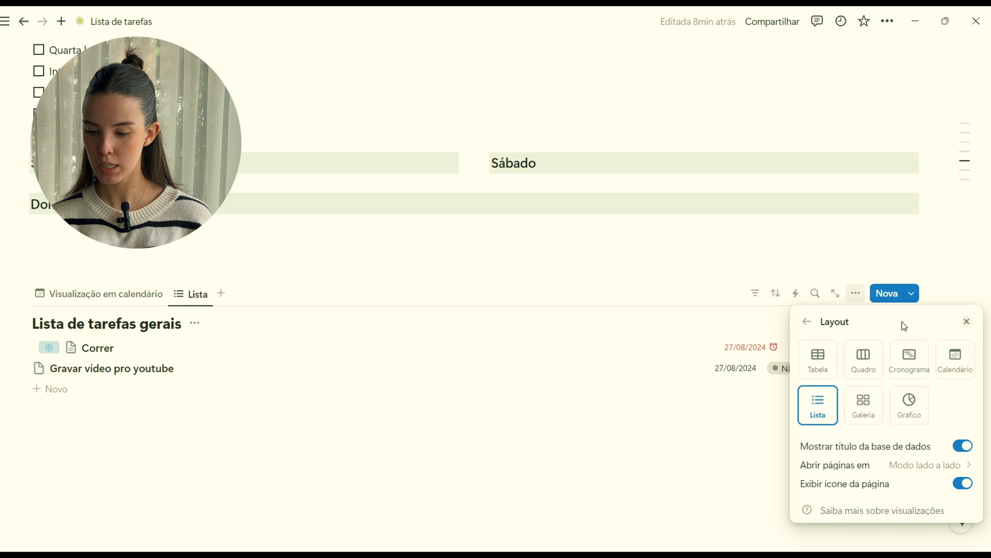
click(964, 484)
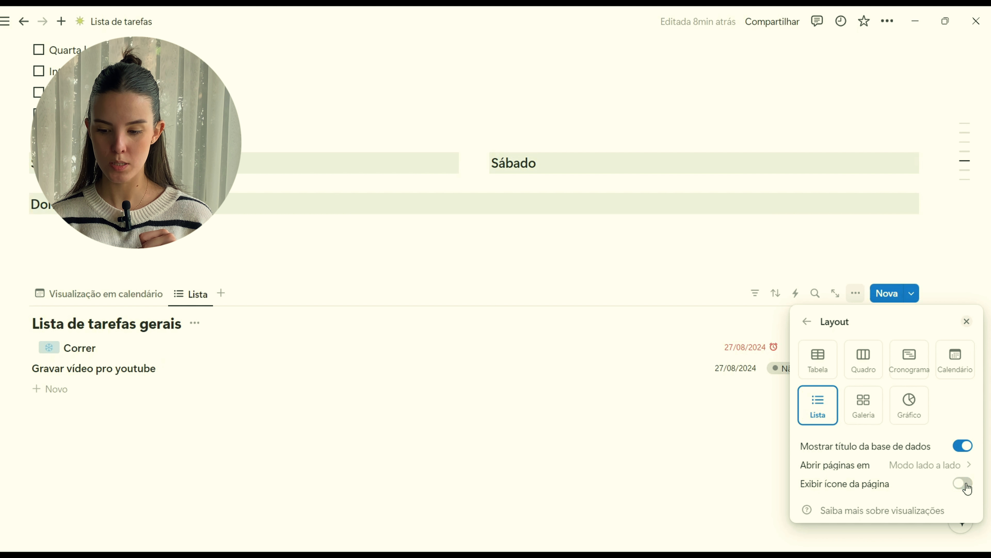
click(640, 461)
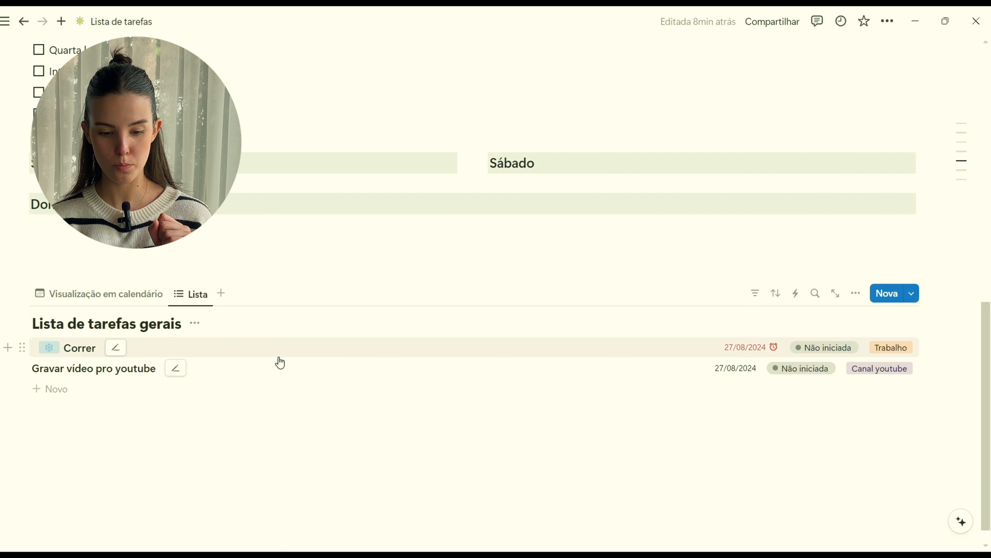
Set the Prioridade of the Gravar vídeo pro youtube task to the fire emoji option and close the task.
click(295, 363)
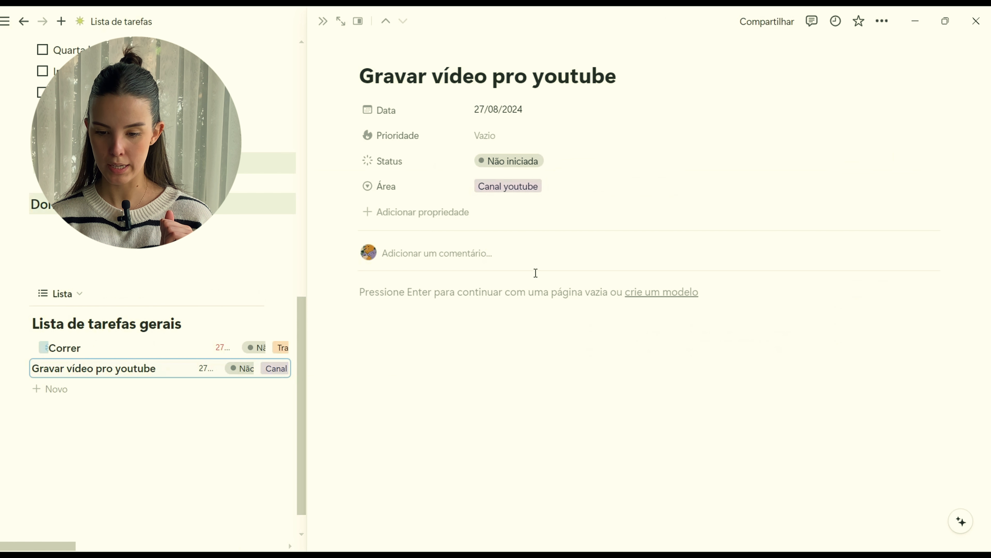
click(571, 136)
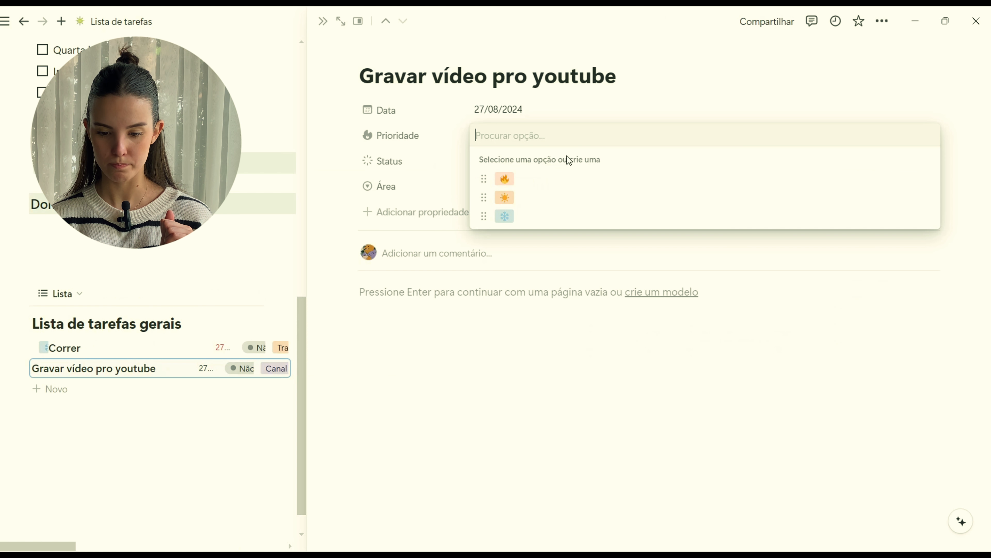
click(572, 182)
click(322, 22)
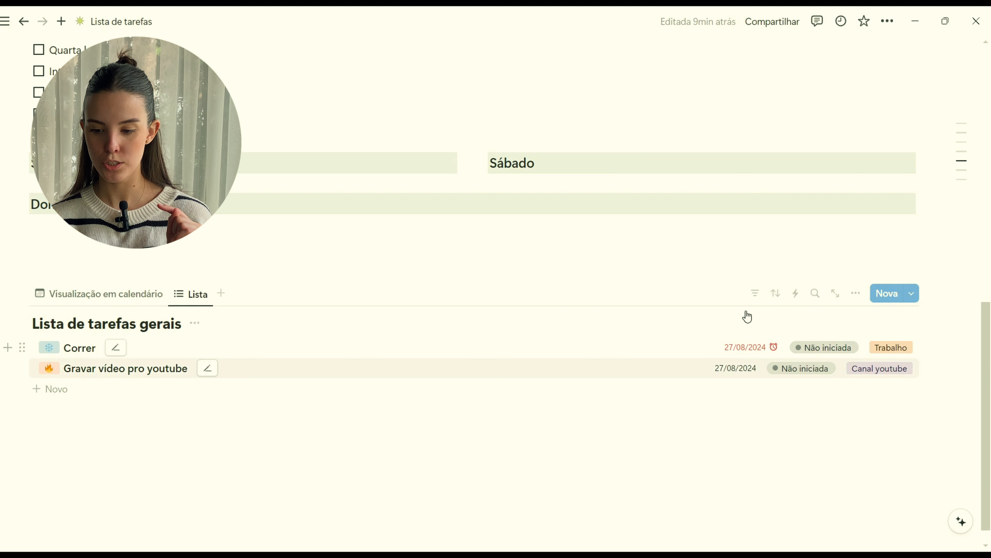
Sort the Lista view by Prioridade in ascending order (Crescente).
click(777, 299)
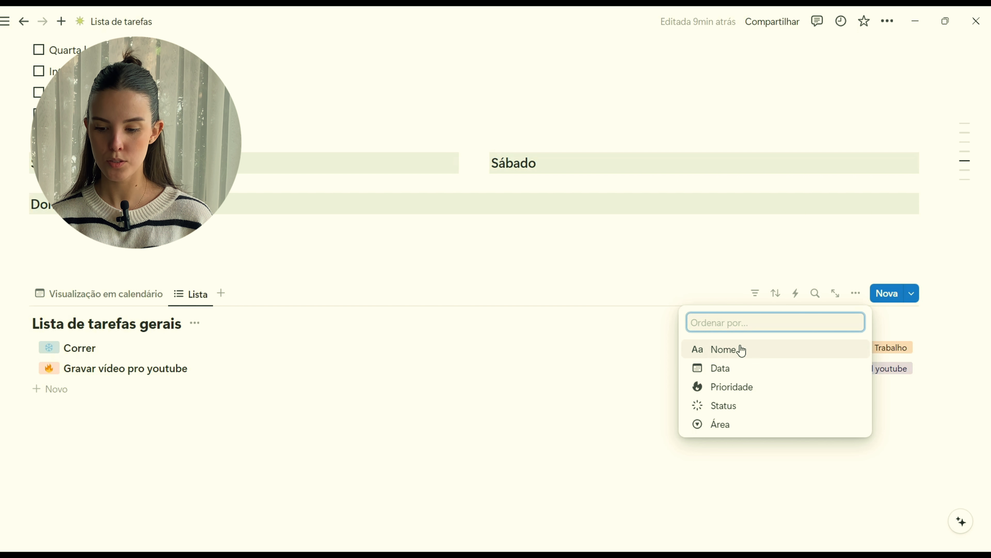
click(720, 386)
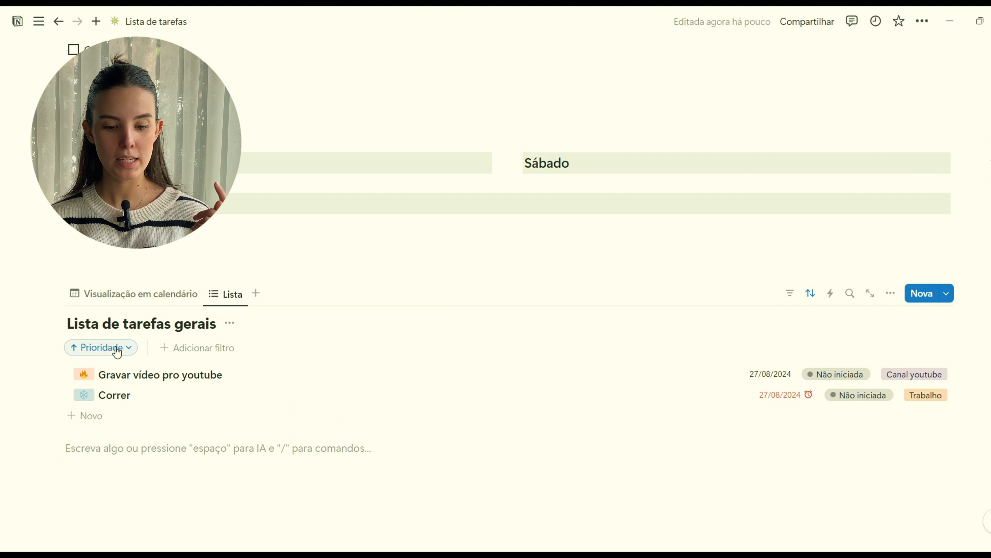
click(117, 350)
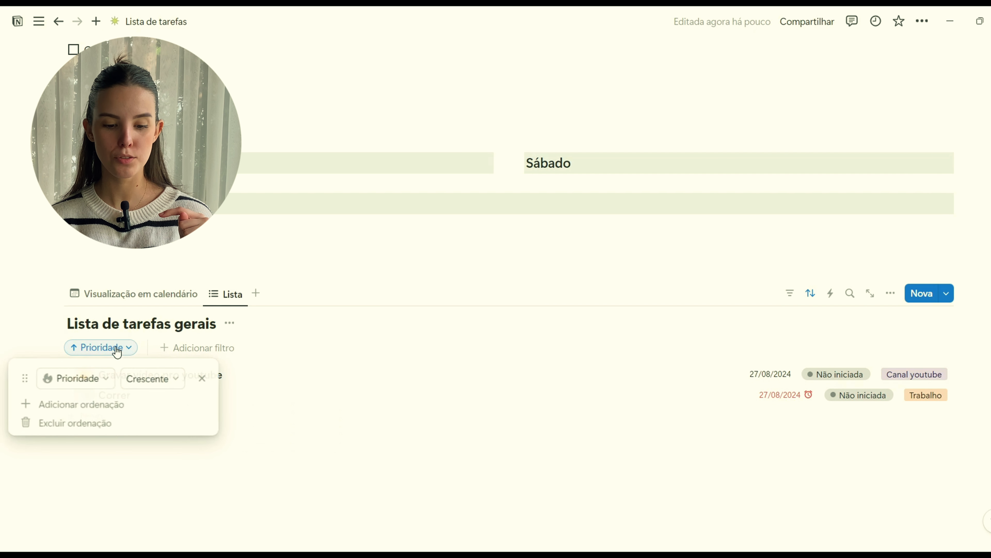
click(145, 381)
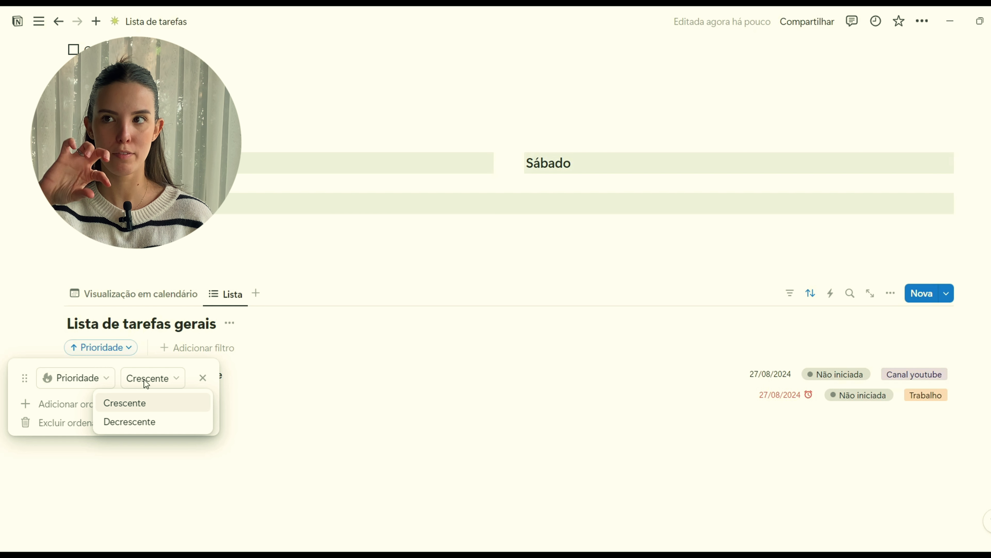
click(445, 461)
click(446, 461)
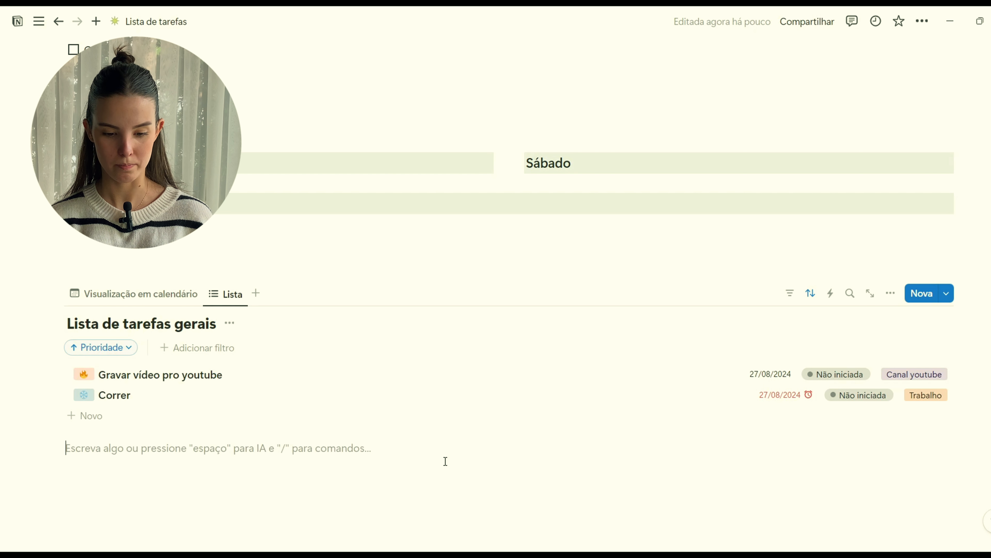
Set the Status of the Gravar vídeo pro youtube task to Concluído.
click(858, 381)
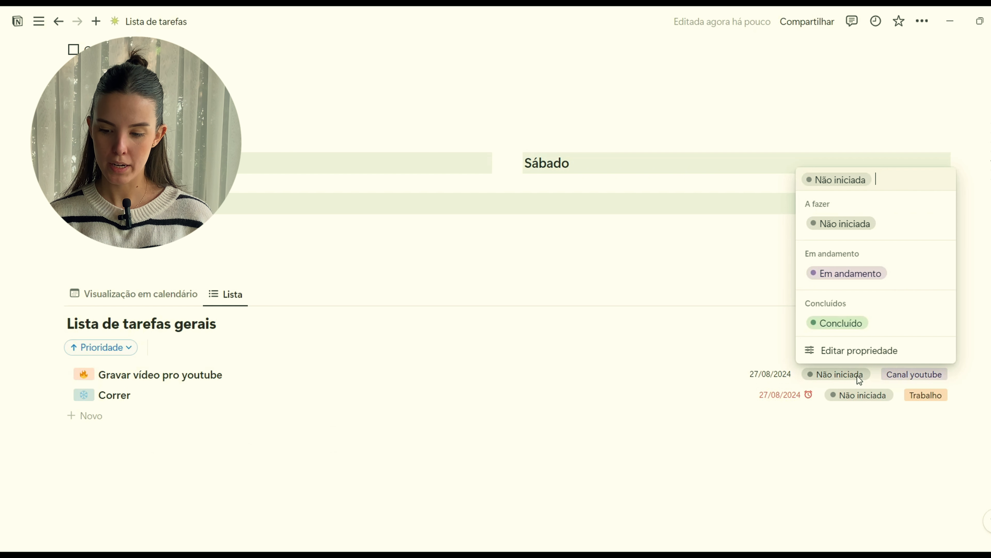
click(881, 325)
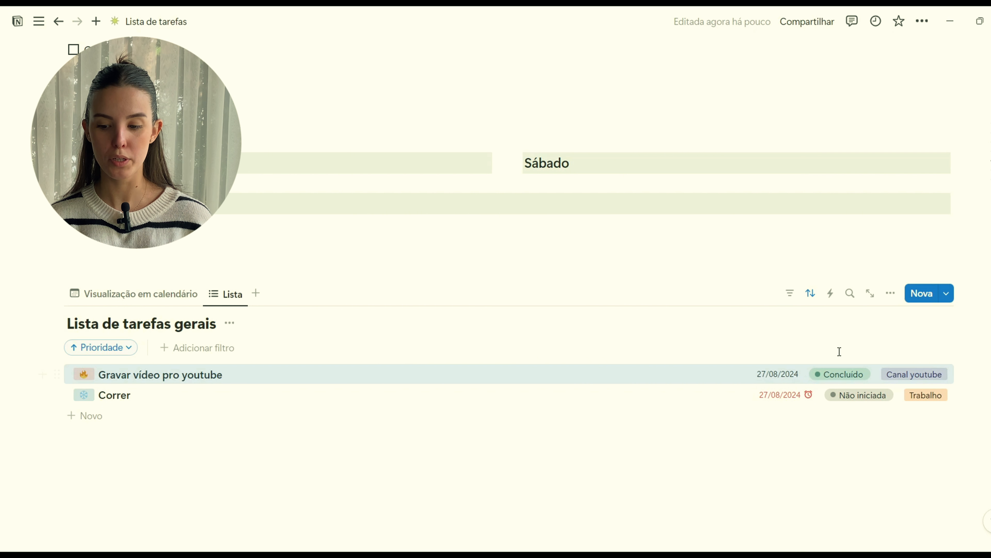
Filter the Lista view by Status to show only the Em andamento and A fazer groups.
click(791, 300)
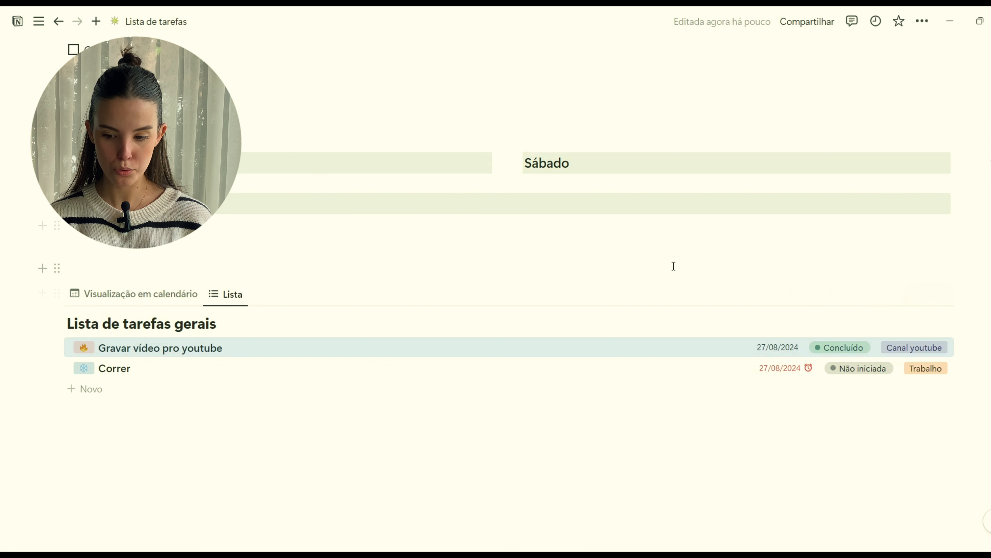
click(796, 294)
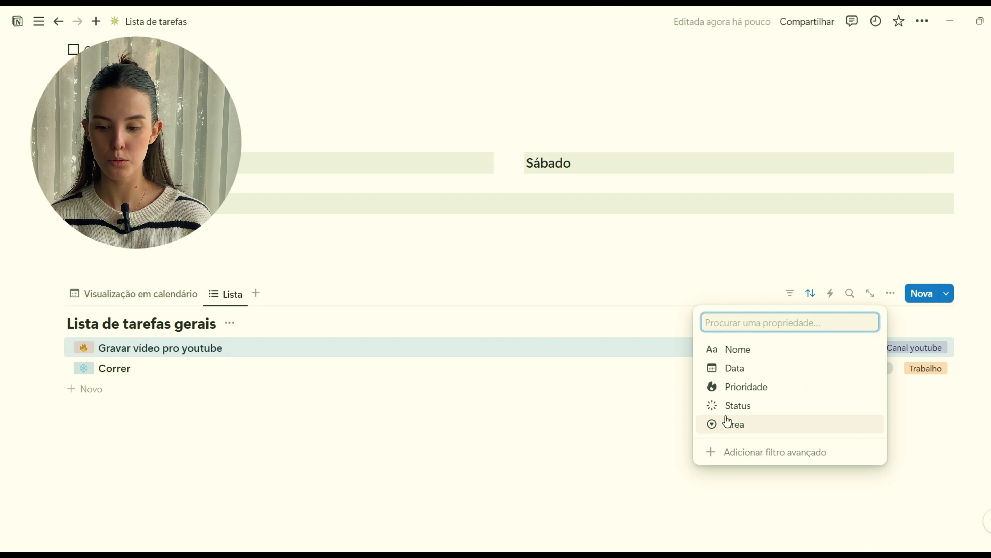
click(759, 411)
click(113, 425)
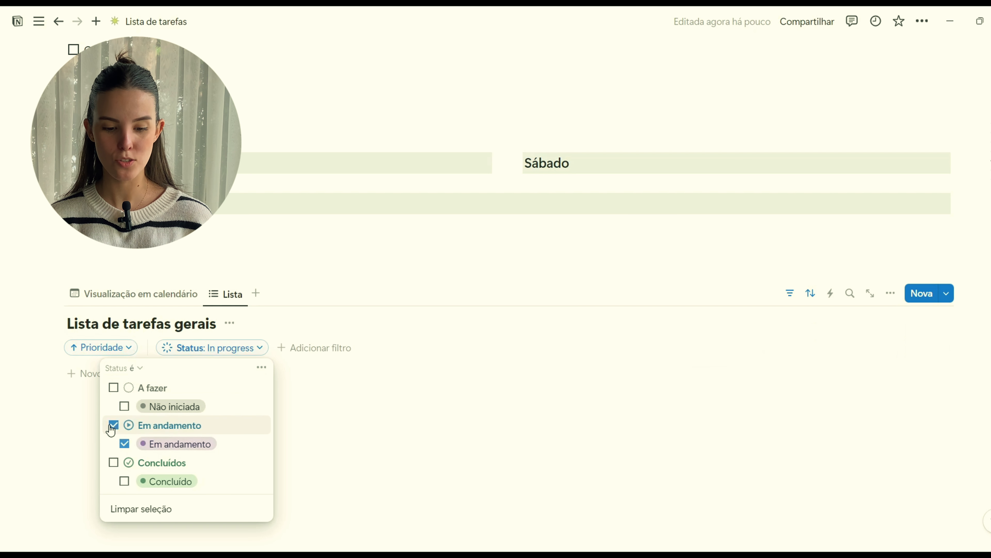
click(113, 387)
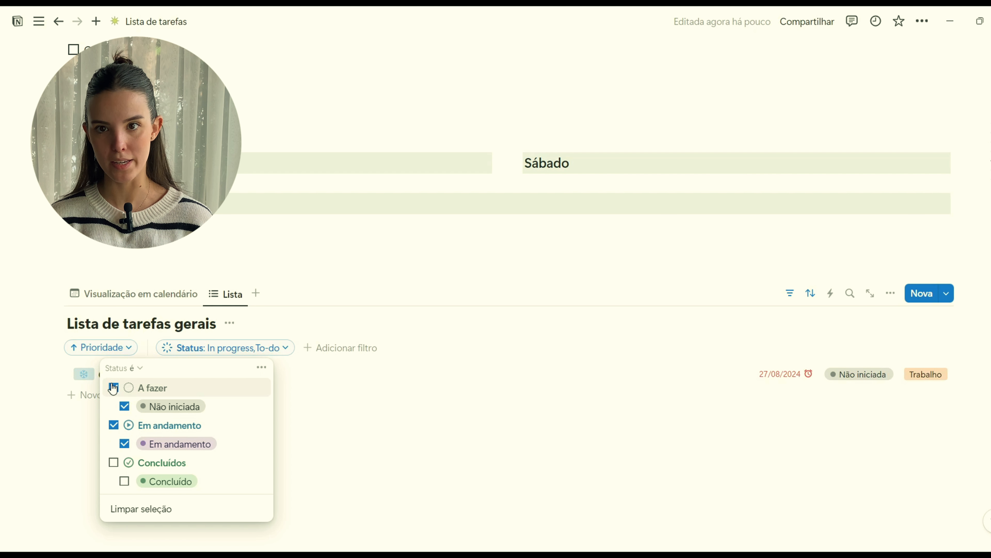
Set the Status of the Correr task to Concluído.
click(865, 375)
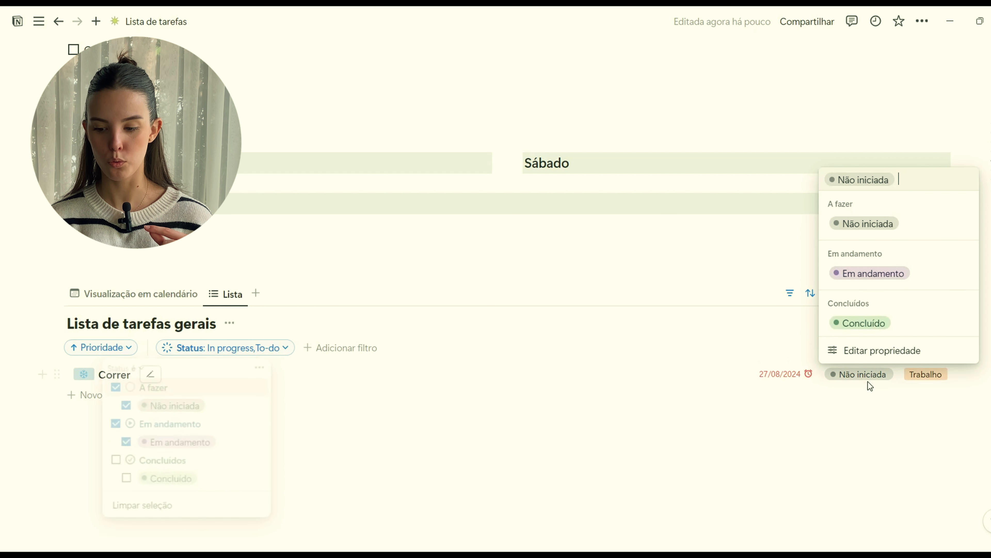
click(919, 323)
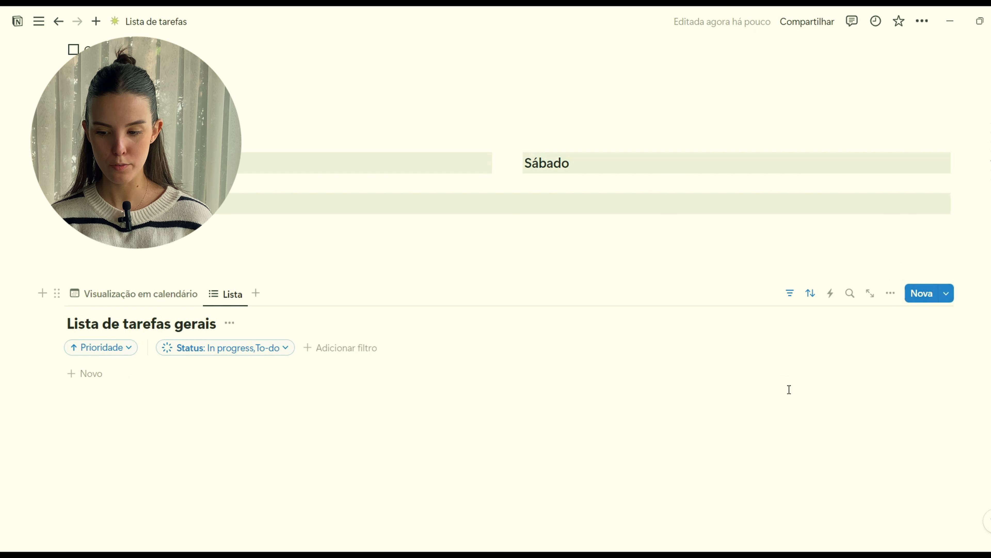
click(792, 298)
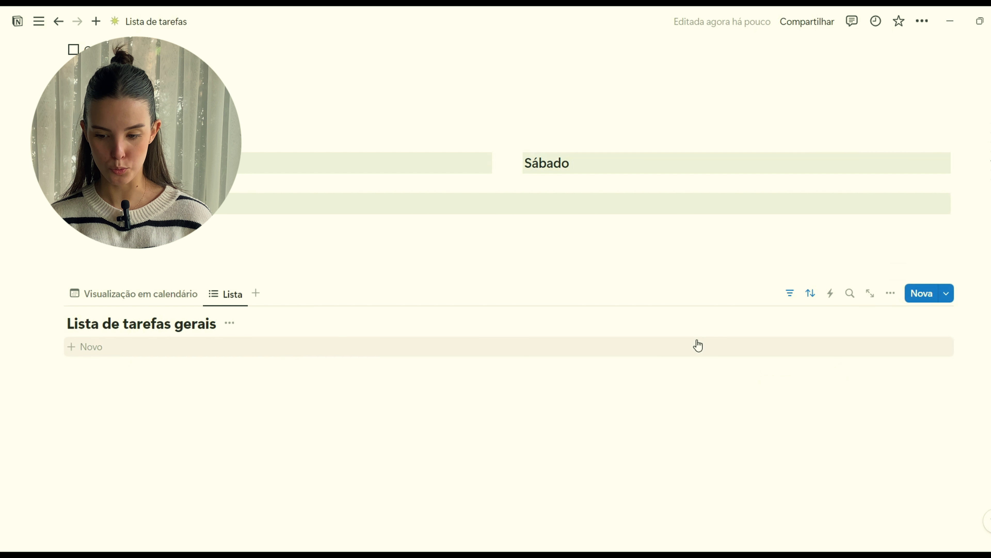
click(790, 303)
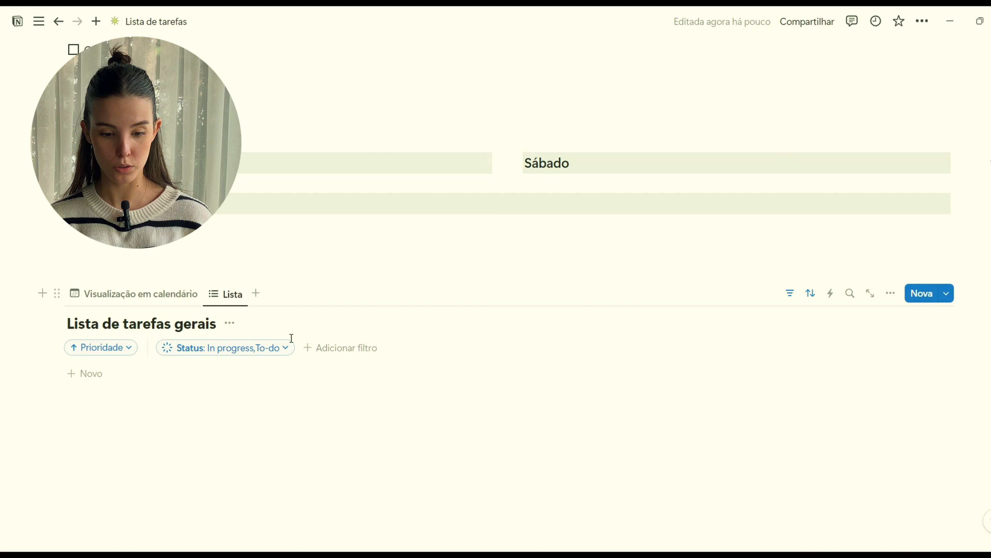
Delete the Status filter from the Lista view.
click(163, 351)
click(298, 369)
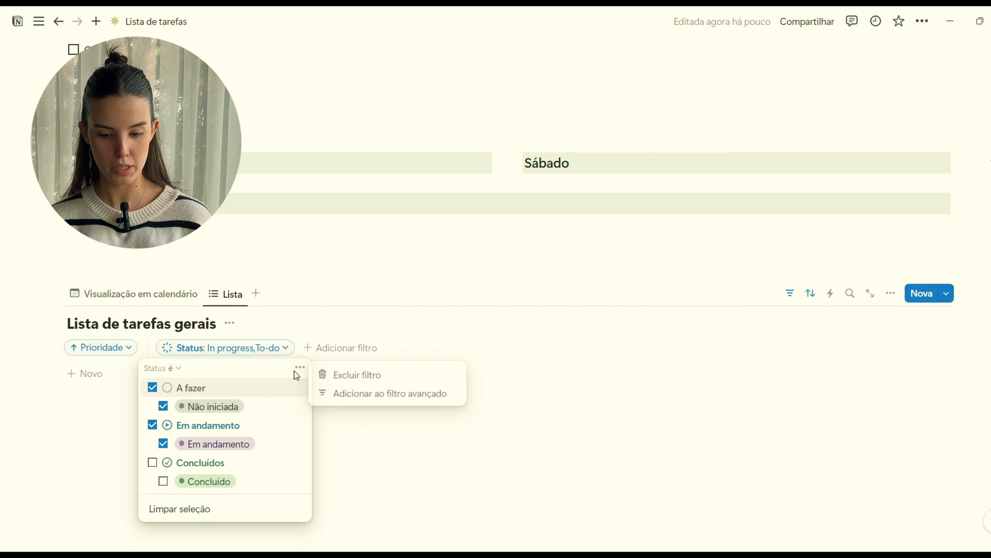
click(379, 376)
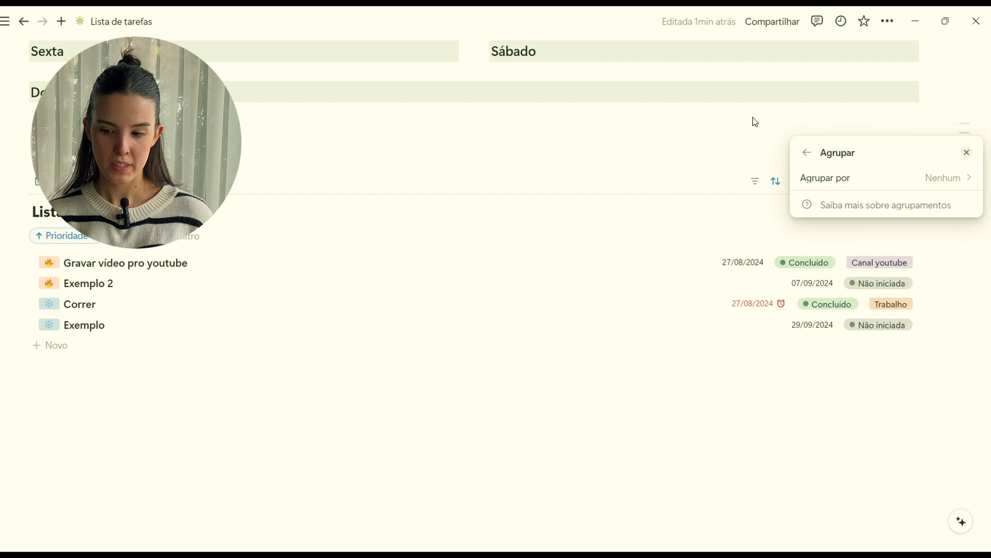
Group the Lista view's tasks by Data, with the date grouping set to Relativo.
click(741, 122)
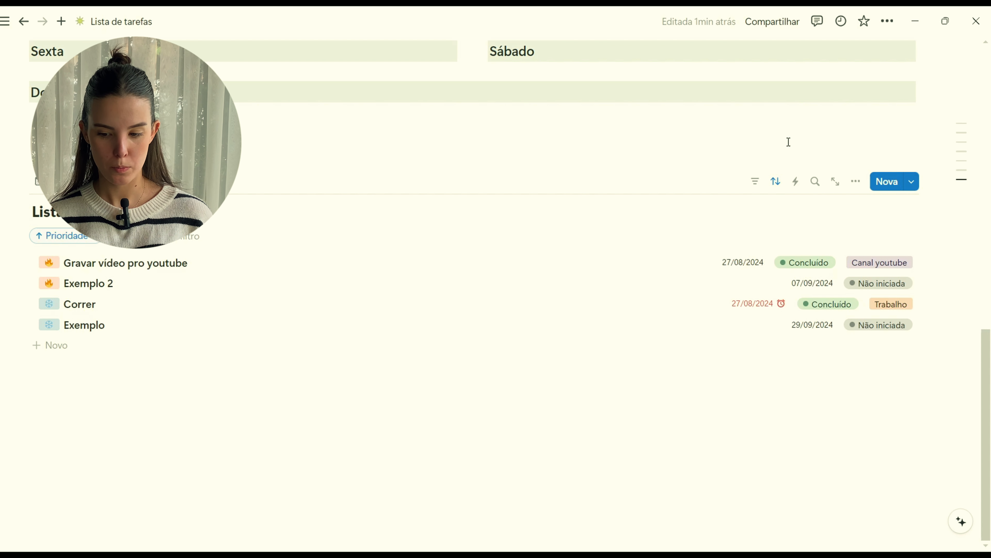
click(855, 182)
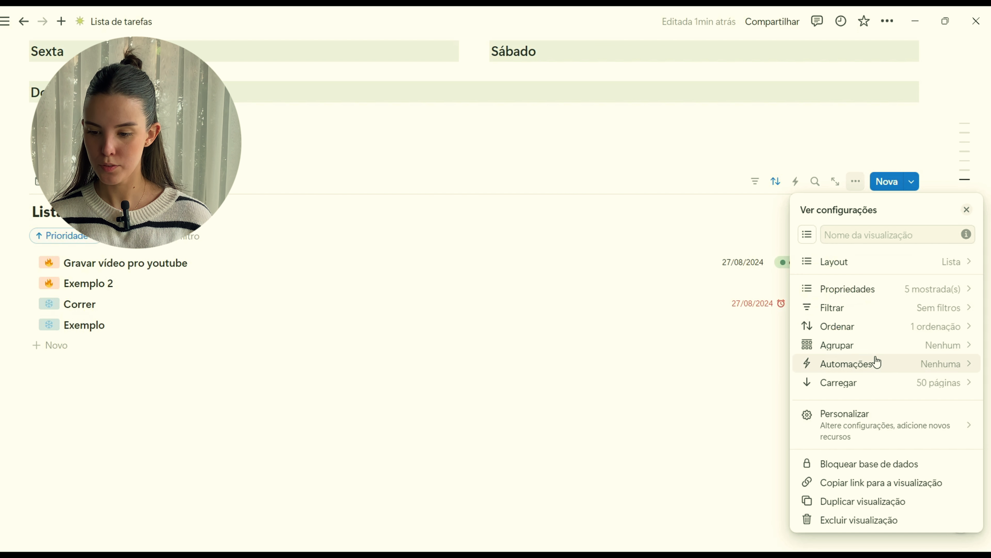
click(886, 346)
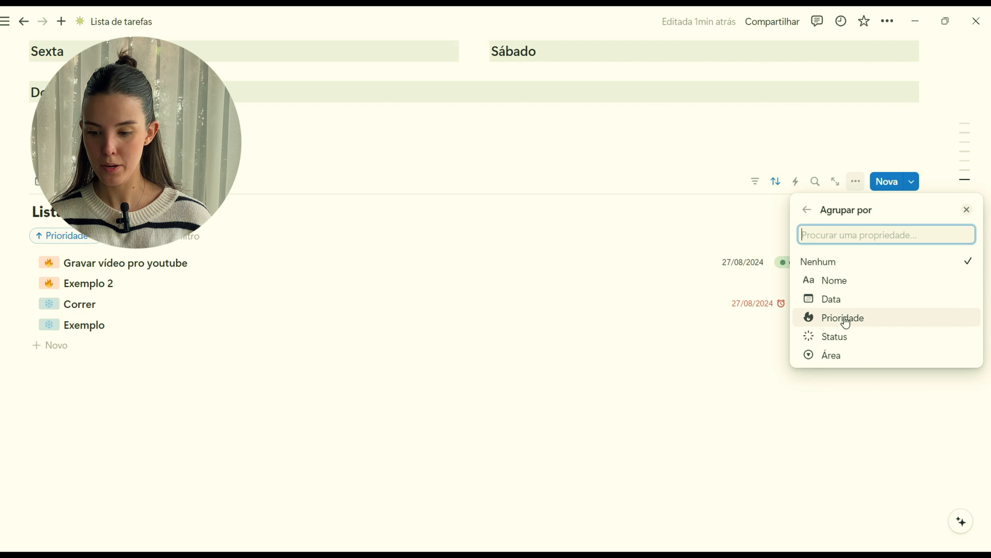
click(840, 306)
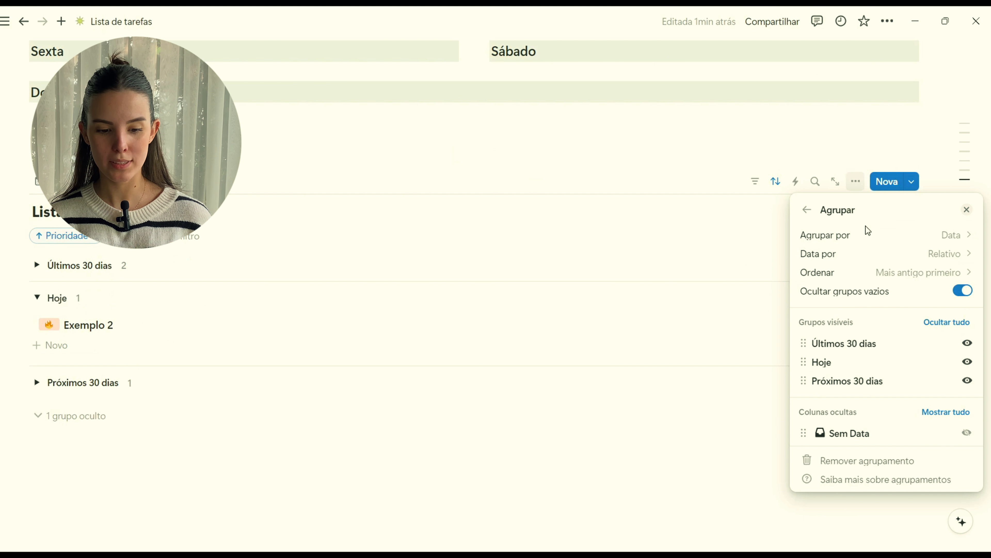
click(875, 261)
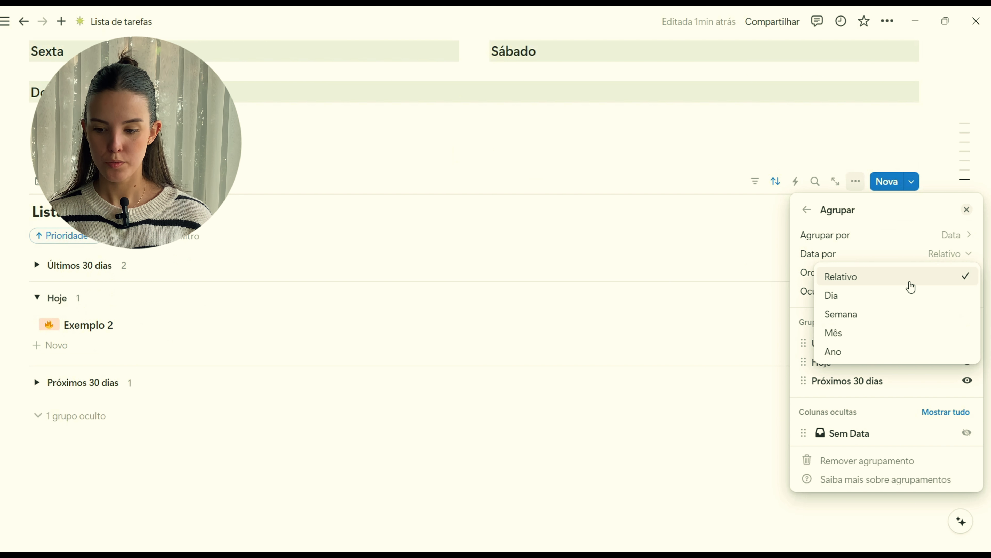
click(911, 285)
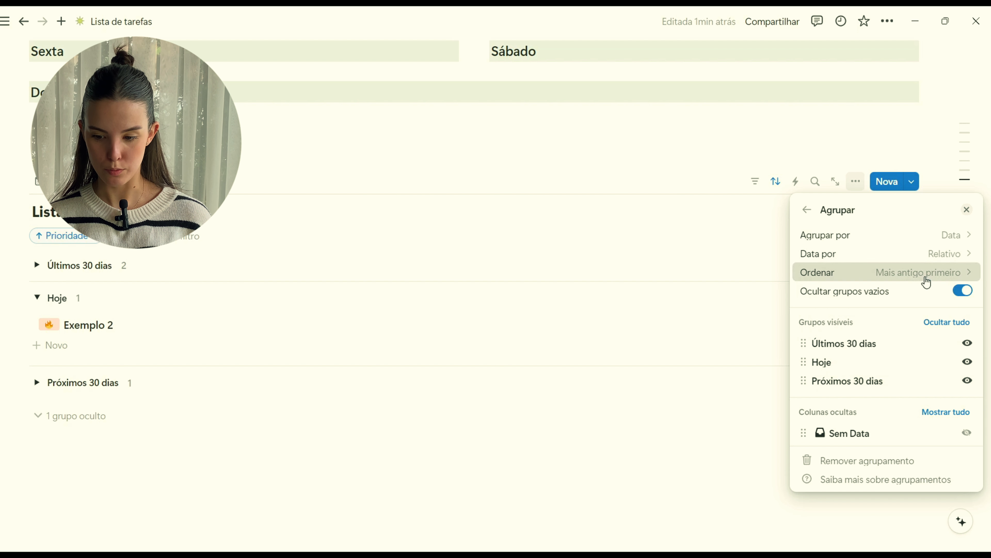
click(925, 278)
click(912, 250)
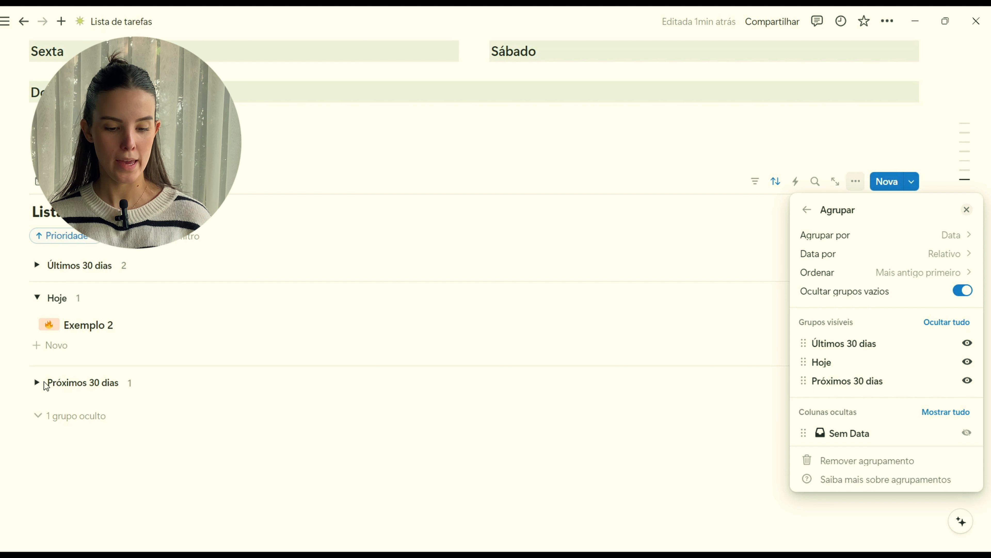
Expand the Últimos 30 dias group to check its tasks, and collapse it again.
click(38, 267)
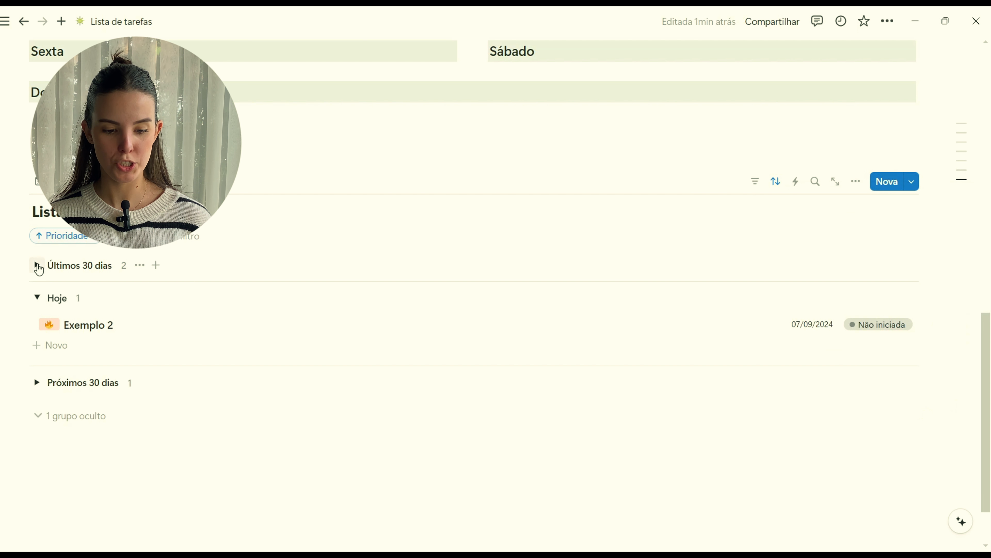
click(37, 268)
click(38, 267)
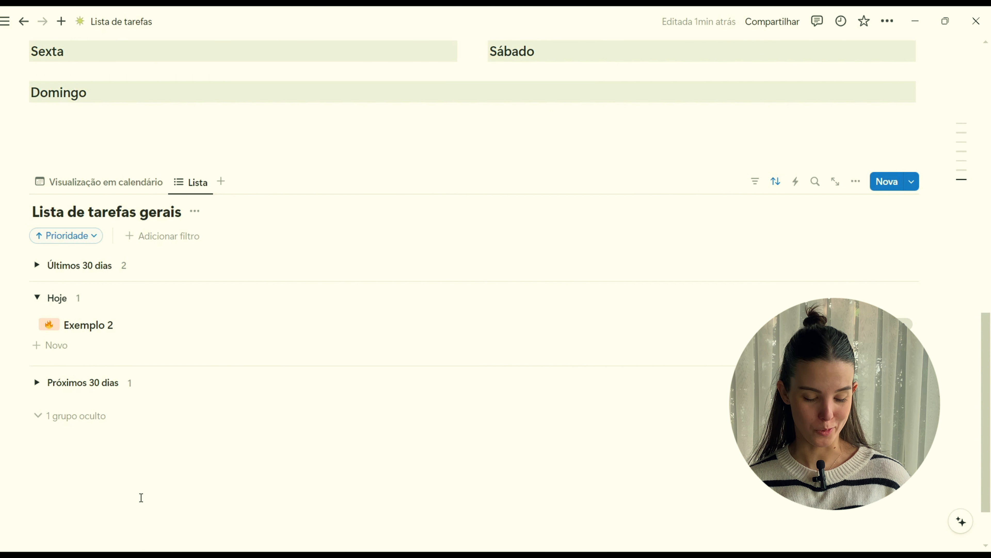
Insert a Frase de destaque callout block on a new line below the Lista de tarefas gerais database.
click(141, 497)
key(Return)
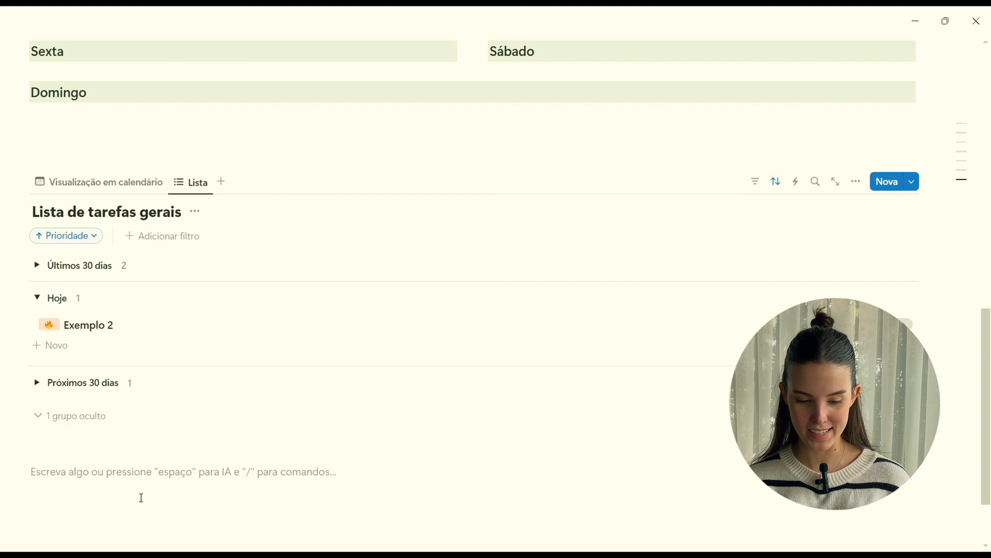
text(/fras)
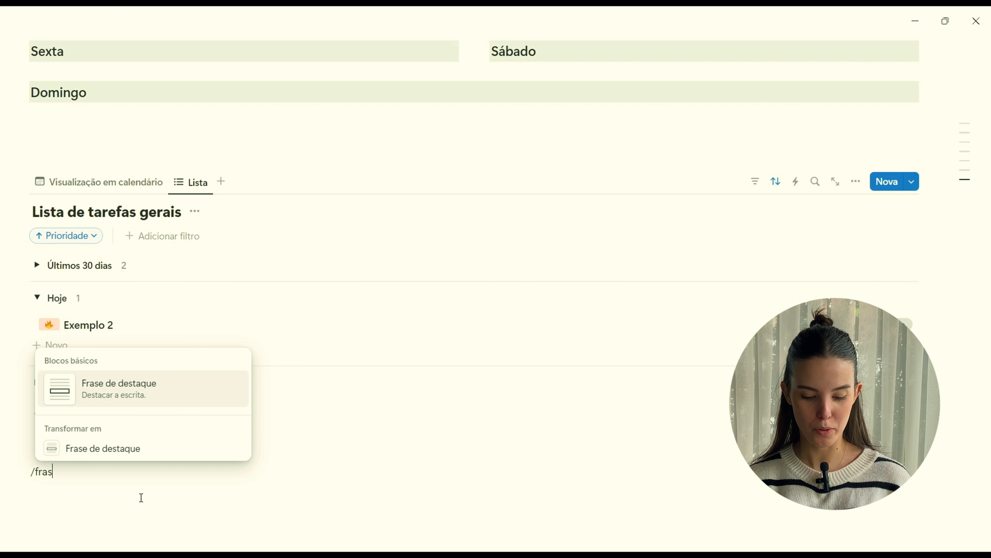
click(141, 395)
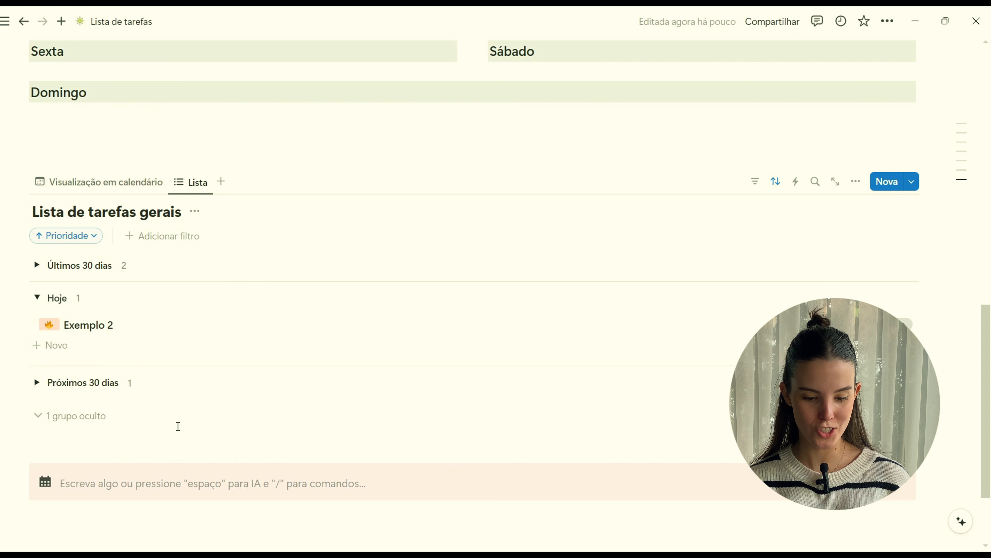
scroll(178, 425, down, 3)
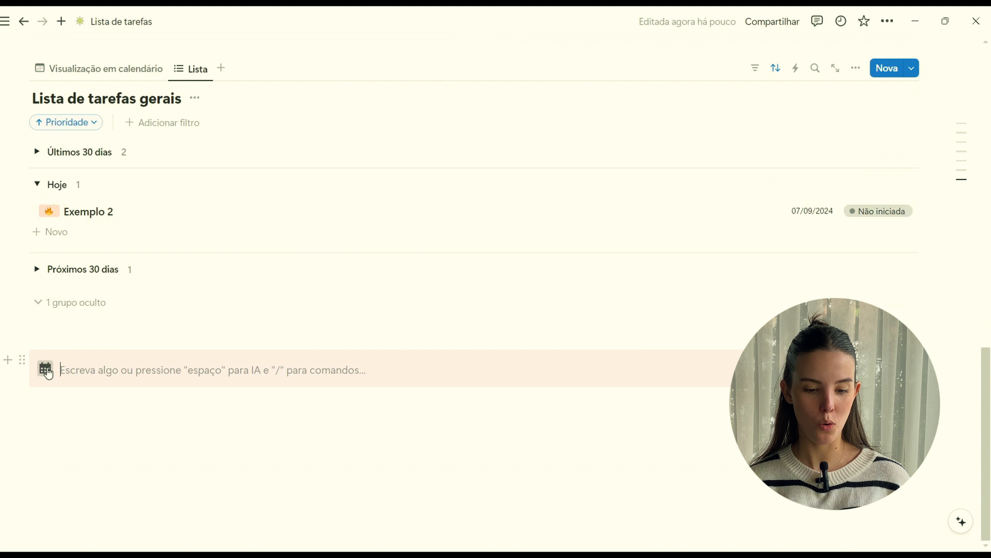
click(45, 368)
click(72, 456)
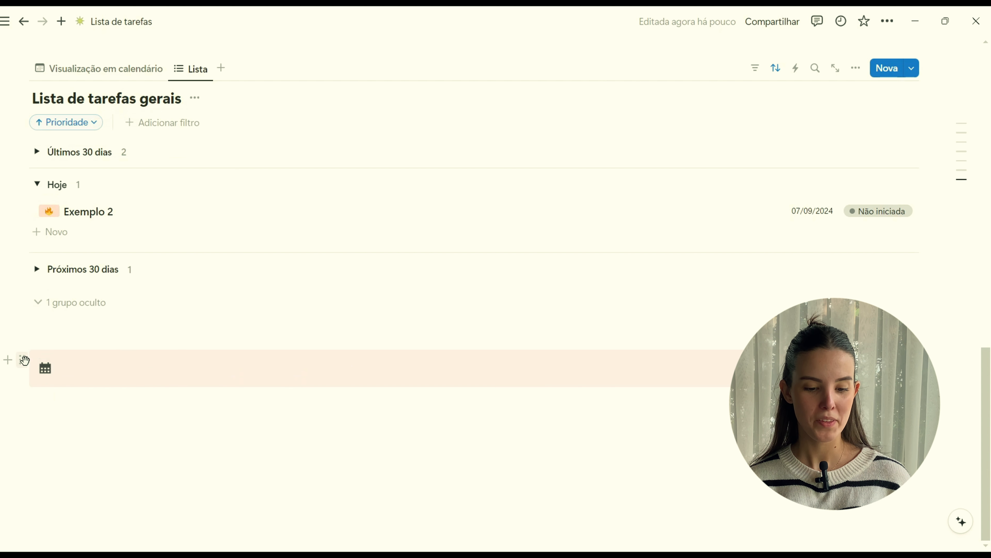
Set the new callout's background colour to Fundo rosa.
click(25, 360)
mouse_move(106, 473)
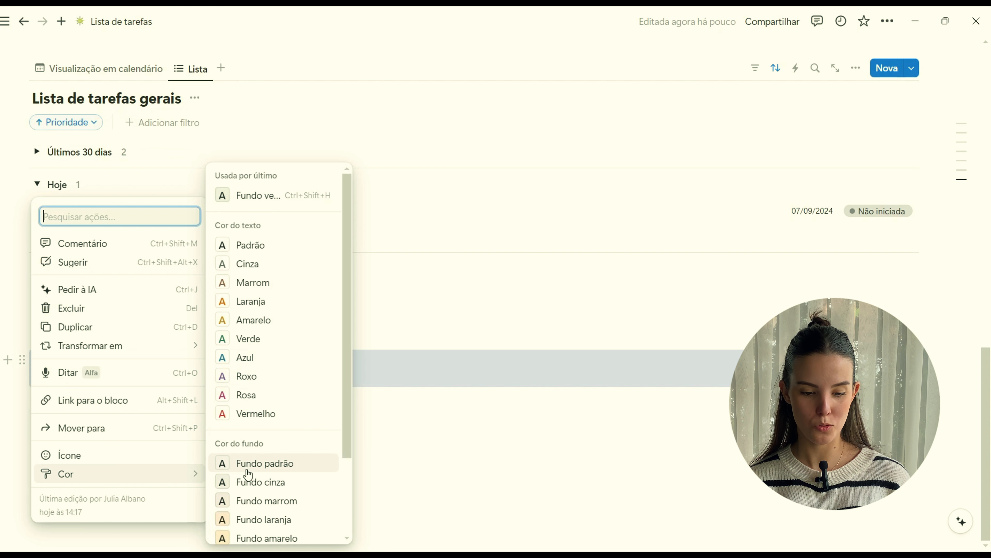
scroll(249, 473, down, 2)
scroll(253, 507, down, 2)
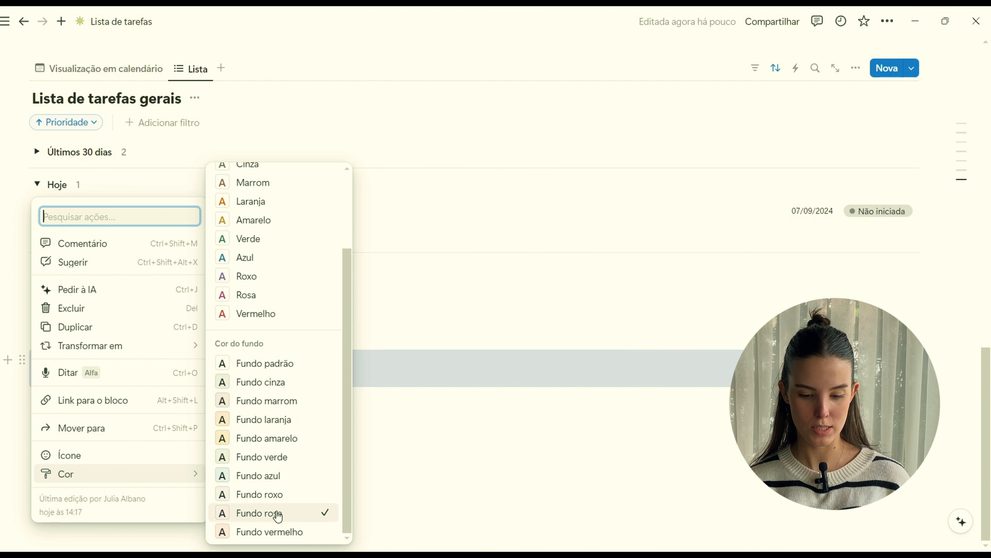
click(291, 511)
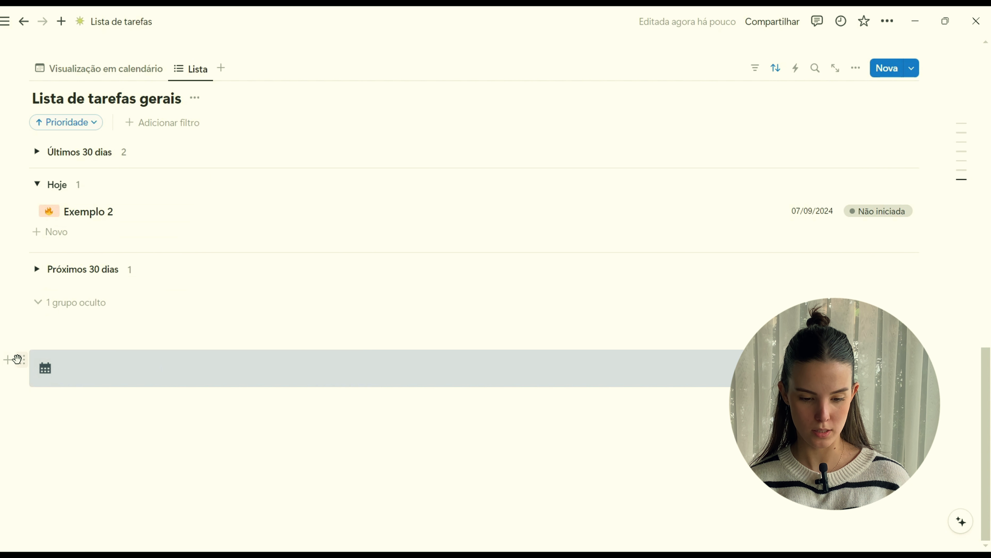
Change the callout's background to a light neutral colour.
click(21, 359)
mouse_move(139, 478)
scroll(294, 467, down, 3)
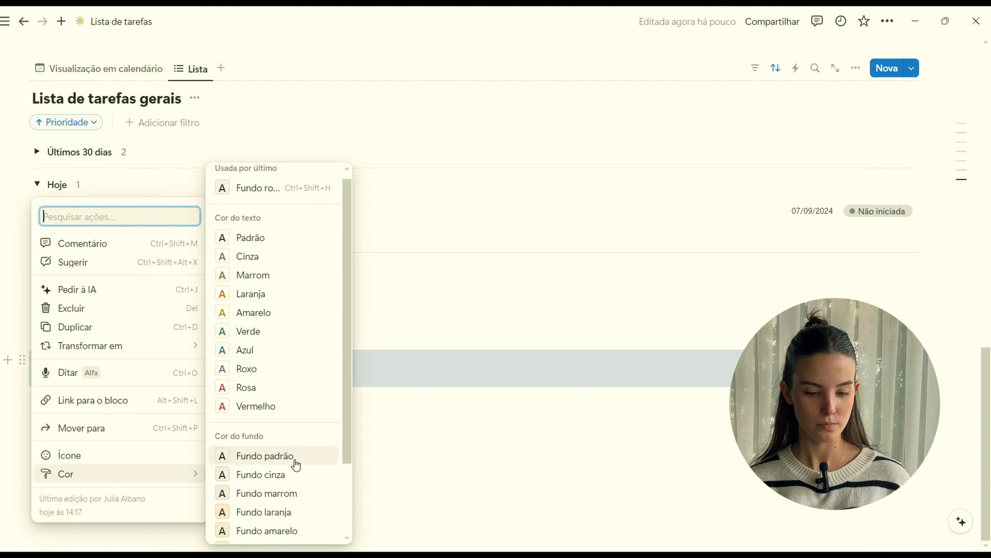
click(285, 492)
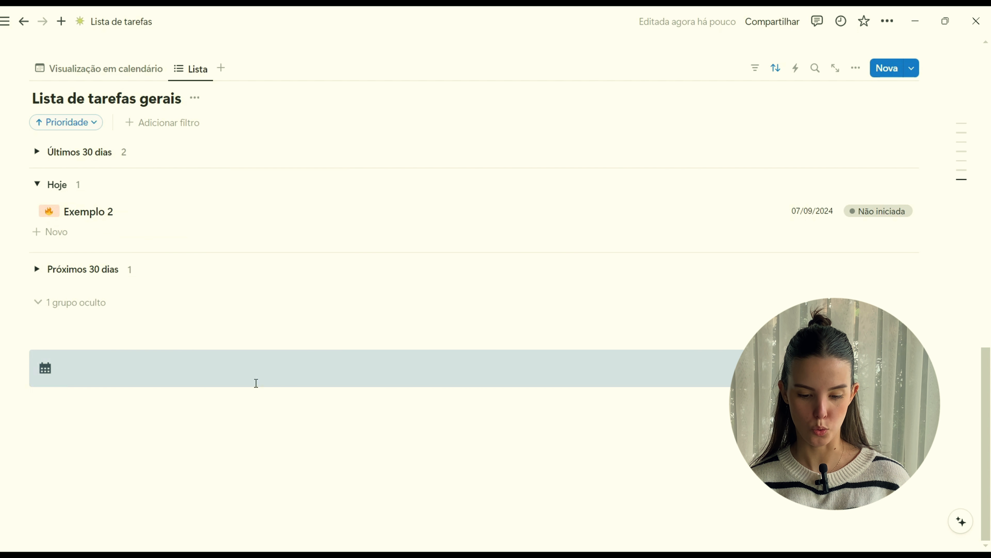
Write the title "Lista de tarefas" in the callout and add a divider line beneath it.
click(237, 367)
text(Lis)
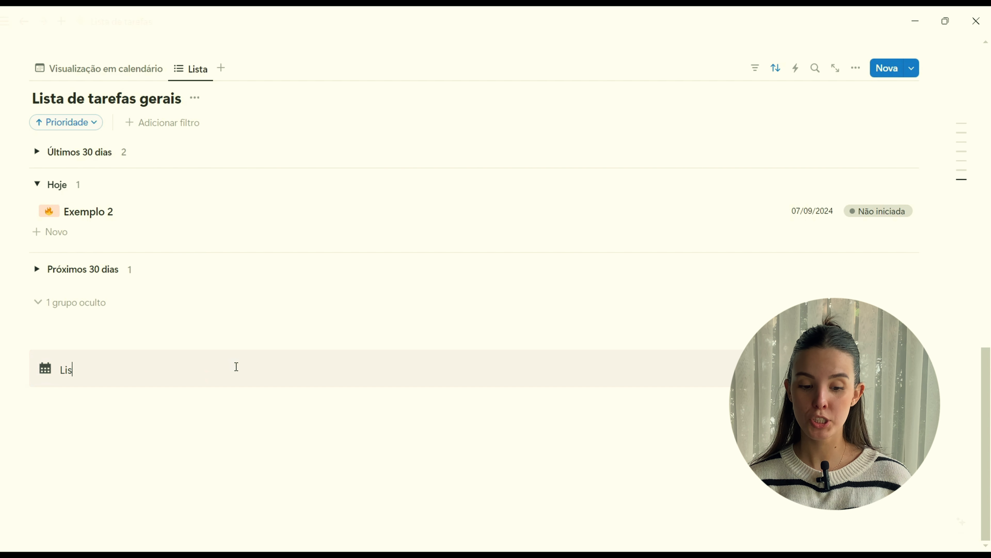
text(ta de tarefas)
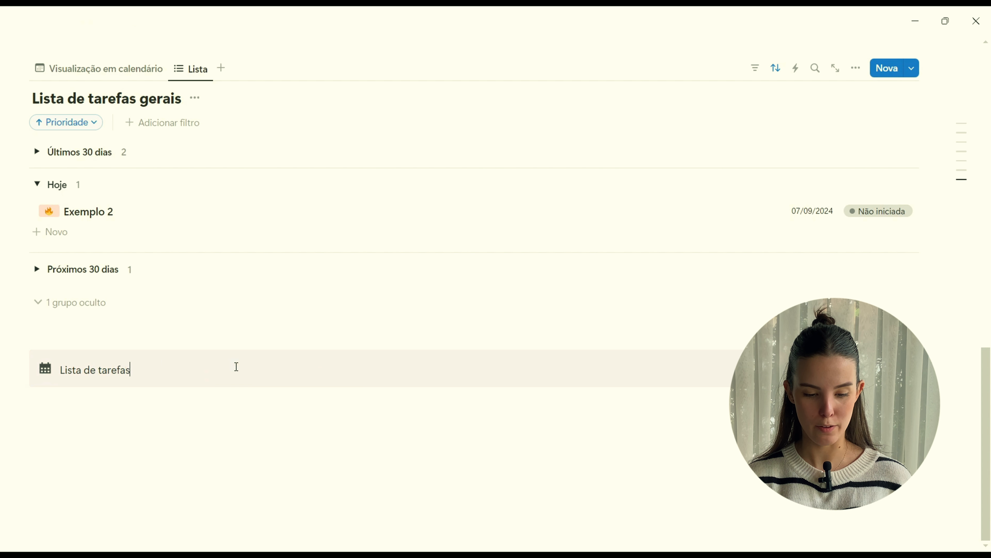
key(Return)
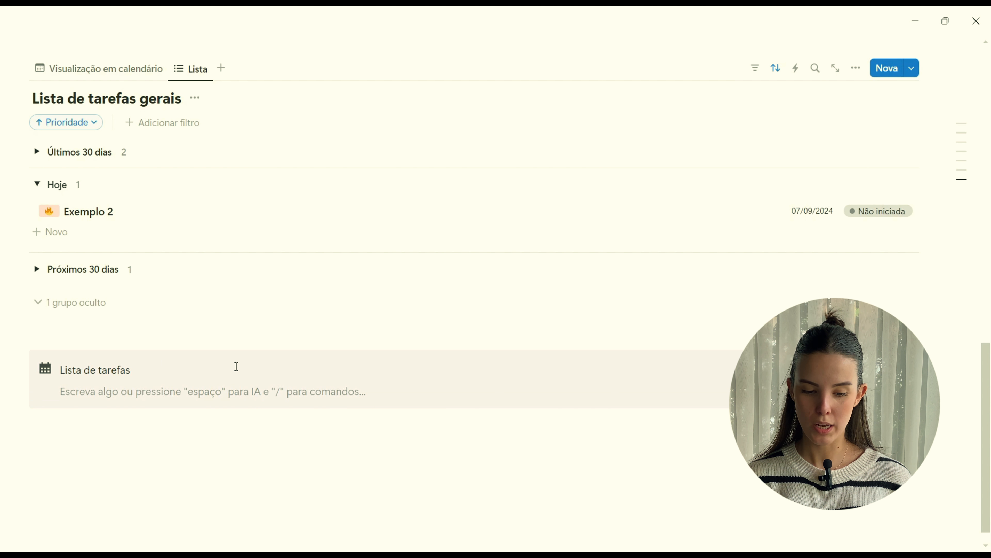
text(---)
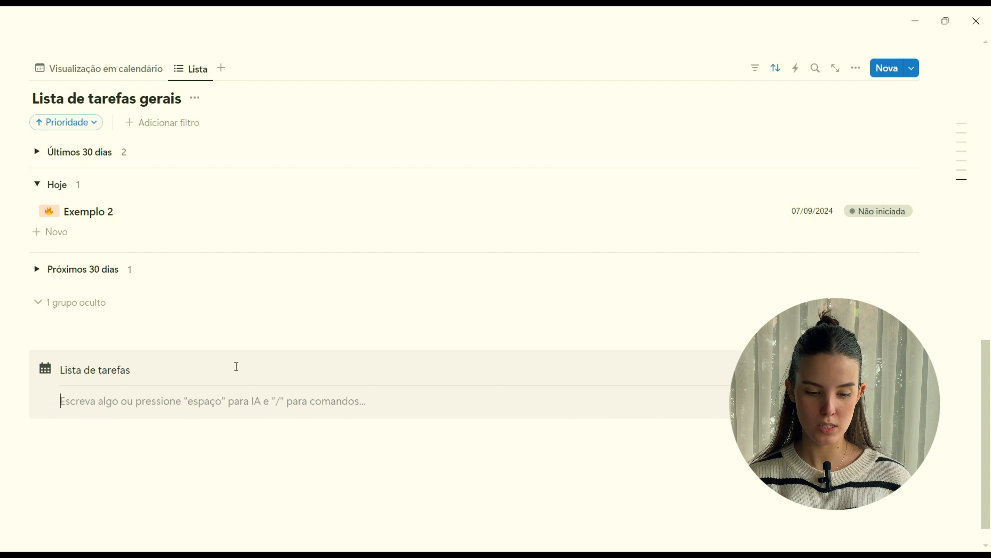
Move the Lista de tarefas gerais database into the callout, directly beneath the divider.
scroll(228, 291, up, 5)
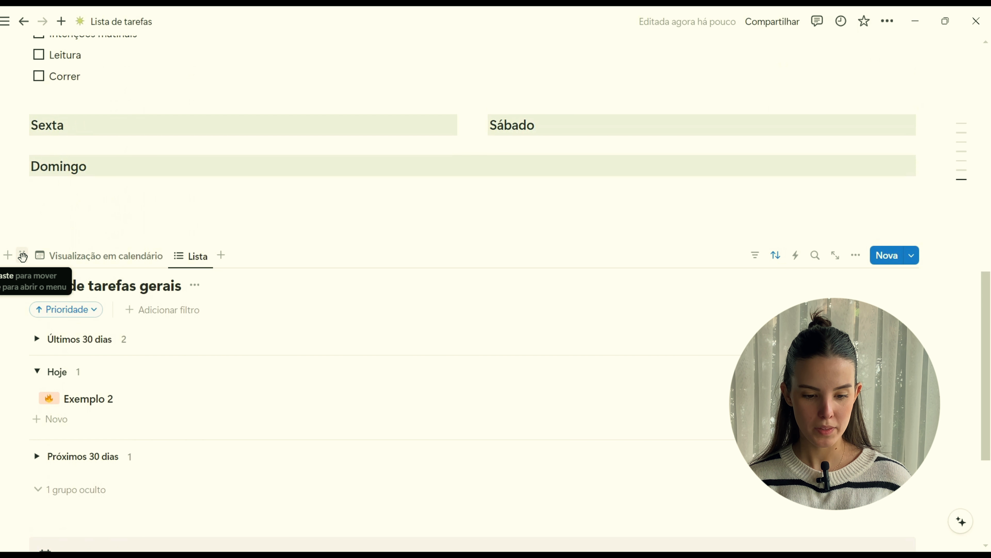
drag(22, 255, 67, 362)
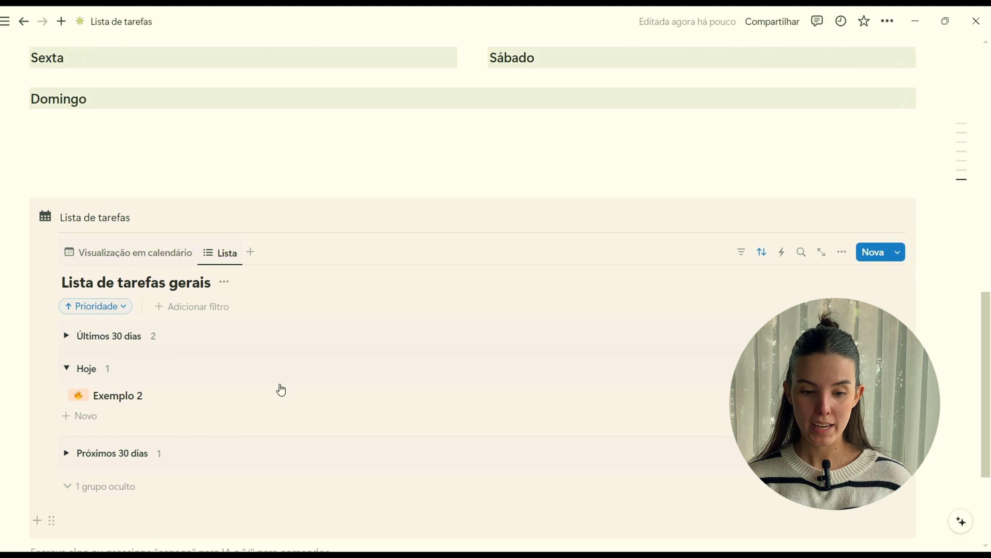
Make the callout's title text "Lista de tarefas" bold and hide the database title Lista de tarefas gerais.
scroll(332, 279, down, 1)
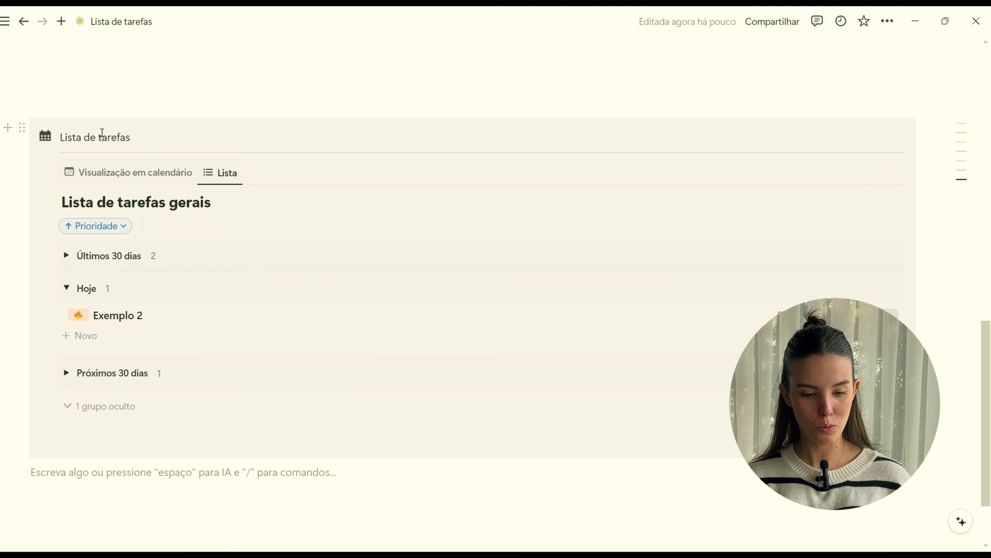
drag(133, 138, 60, 138)
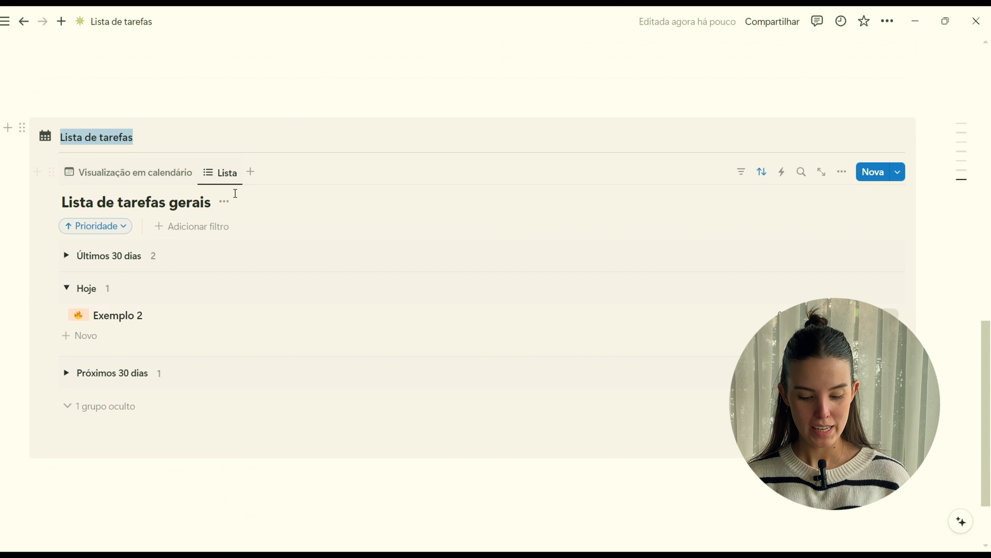
click(225, 201)
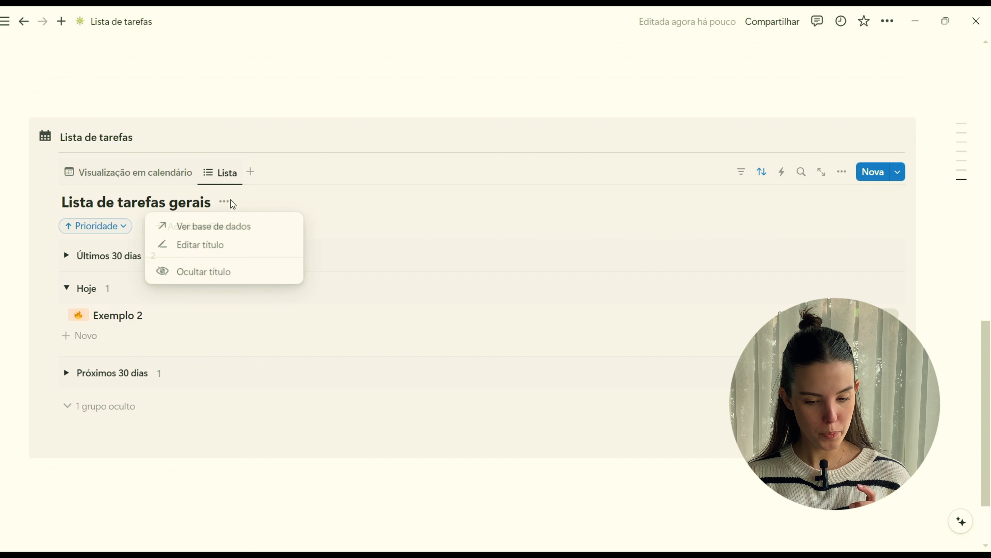
click(242, 272)
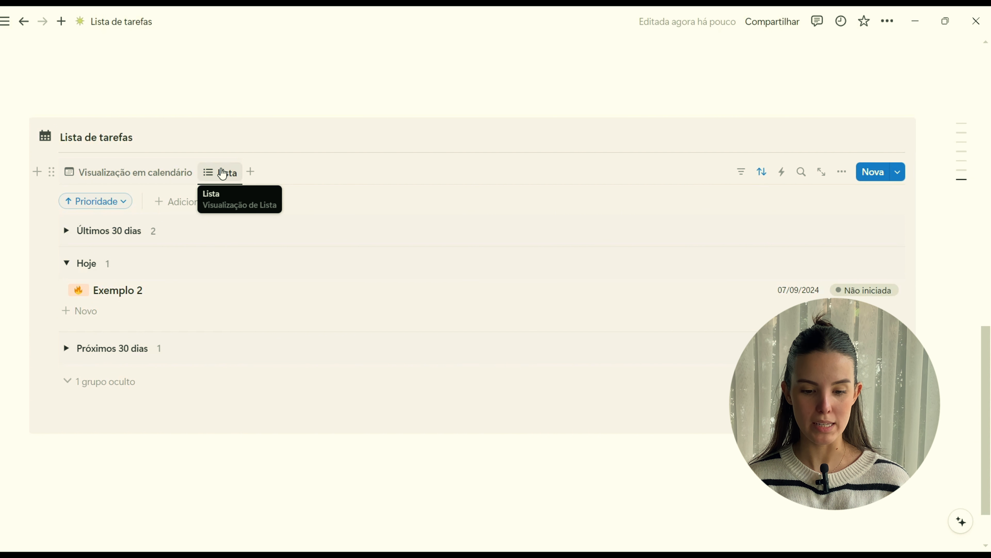
Duplicate the Lista view and name the copy "Concluídos".
click(223, 174)
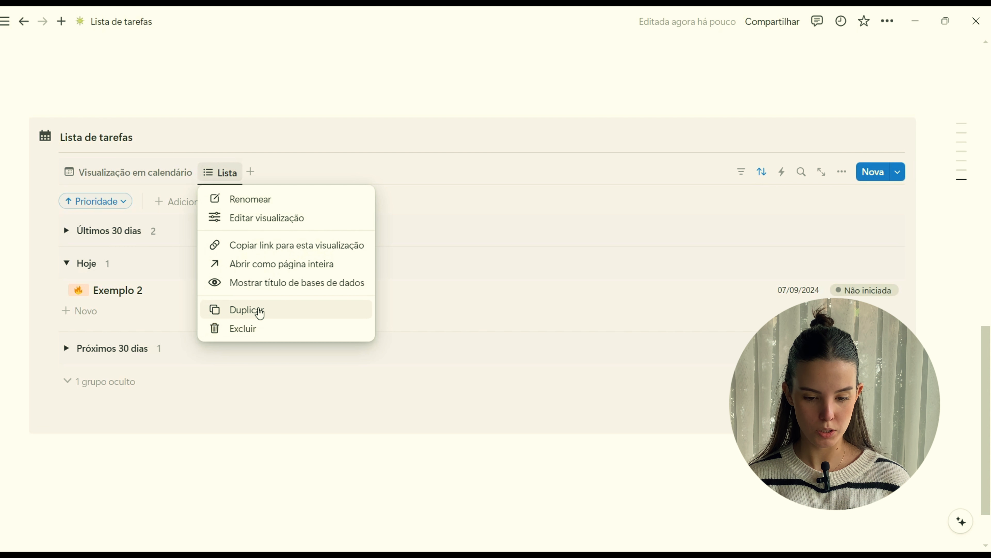
click(260, 313)
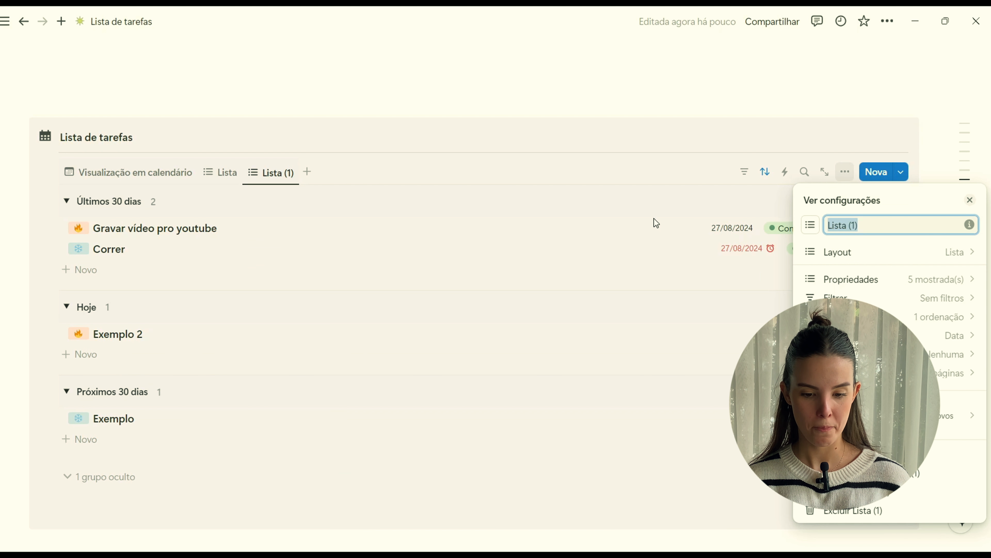
text(Concluídos)
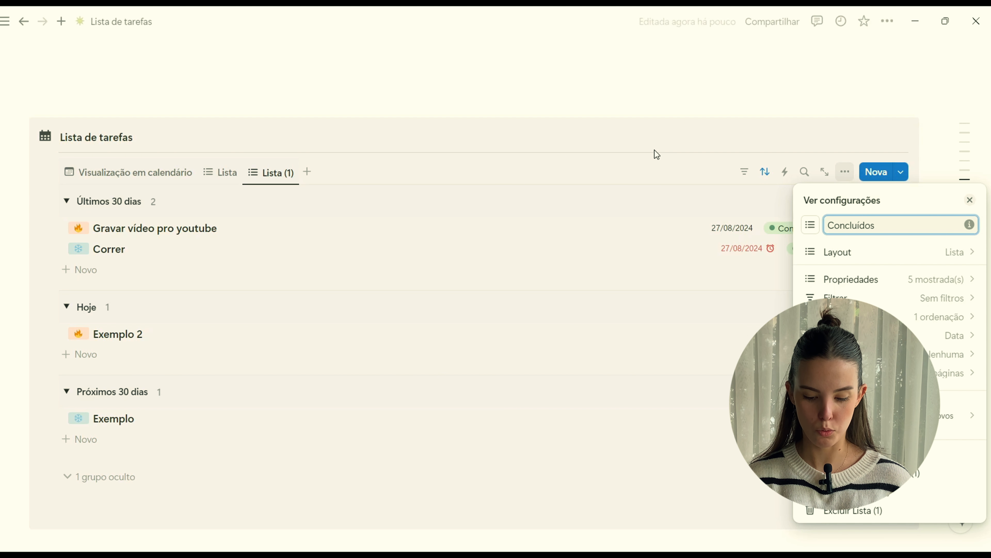
click(641, 158)
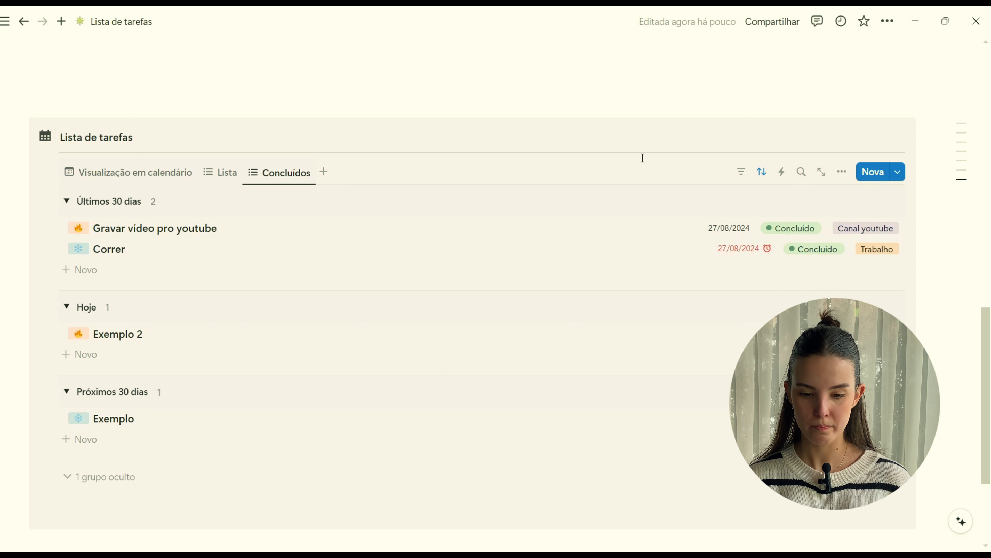
Filter the Concluídos view to tasks with Status Concluído, and compare it with the Lista view.
click(743, 179)
click(759, 288)
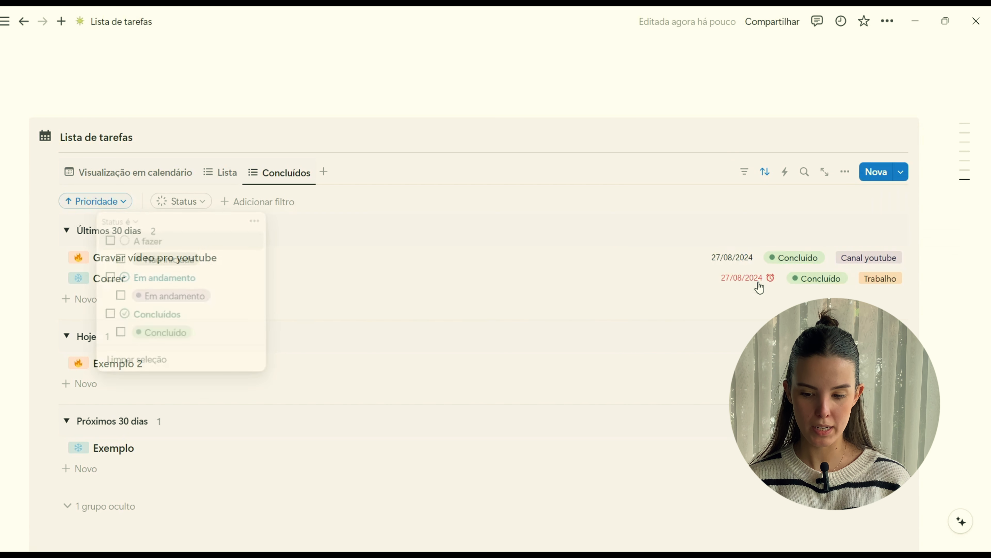
click(168, 336)
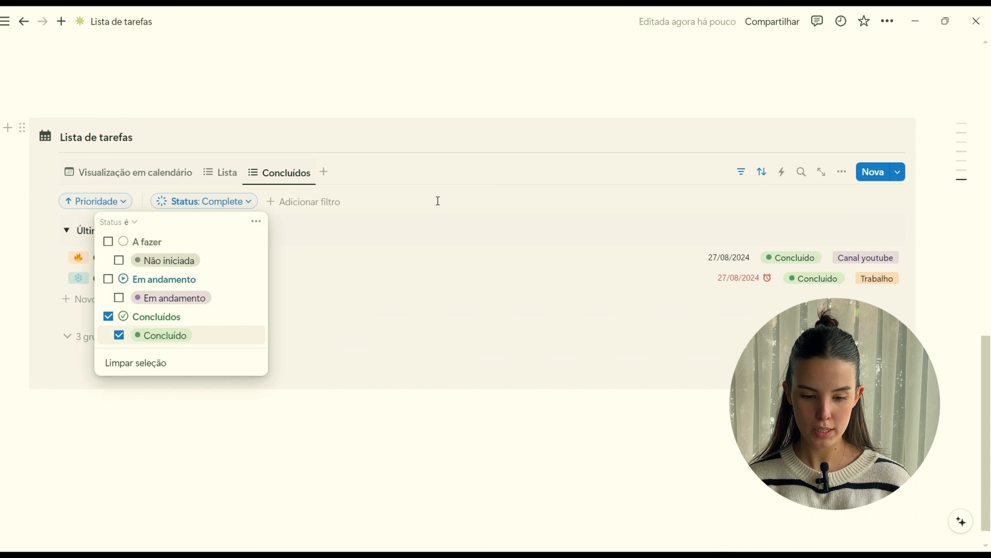
click(438, 181)
click(222, 173)
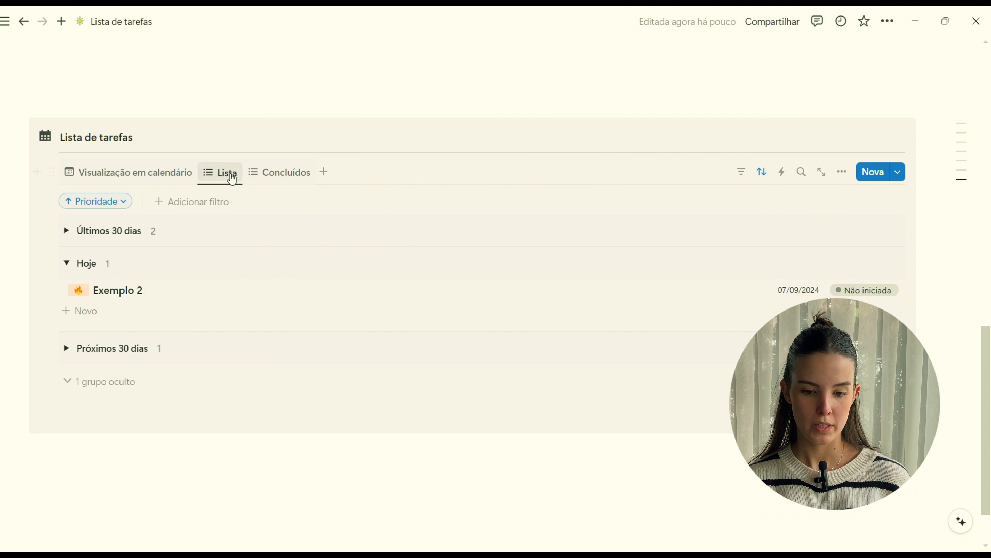
click(290, 176)
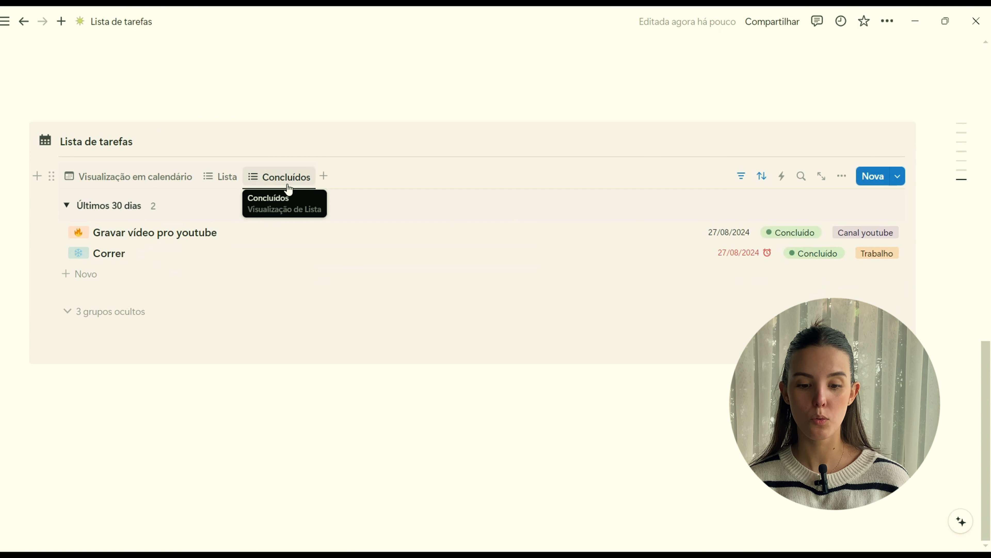
Open the Meu cantinho page and review the Concluídas, Todas em aberto and Da semana views of its weekly priorities database.
mouse_move(5, 22)
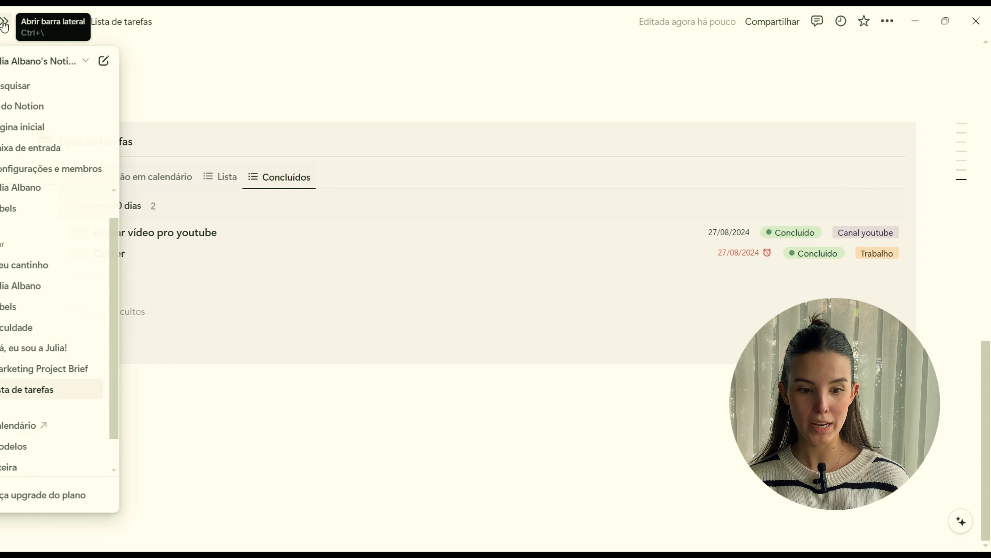
click(28, 265)
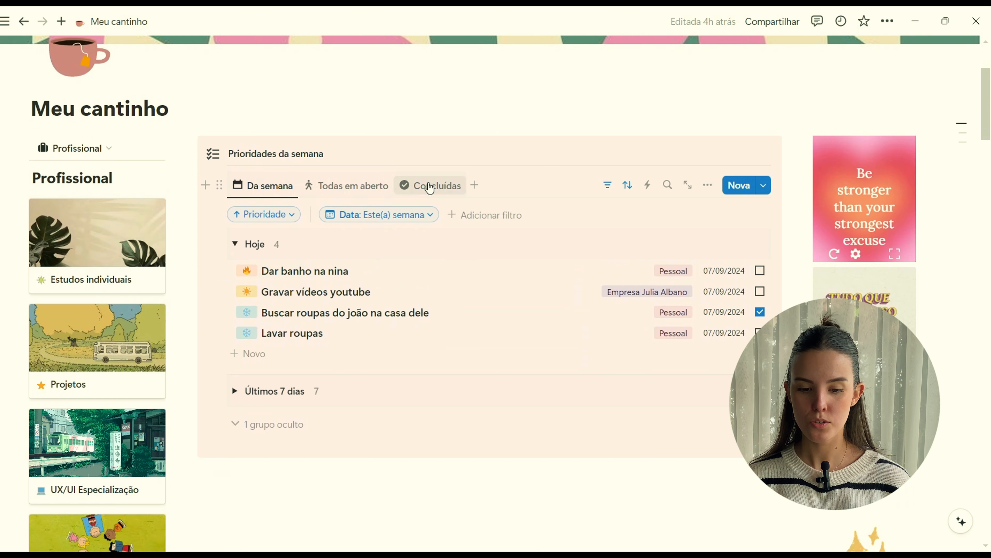
click(430, 186)
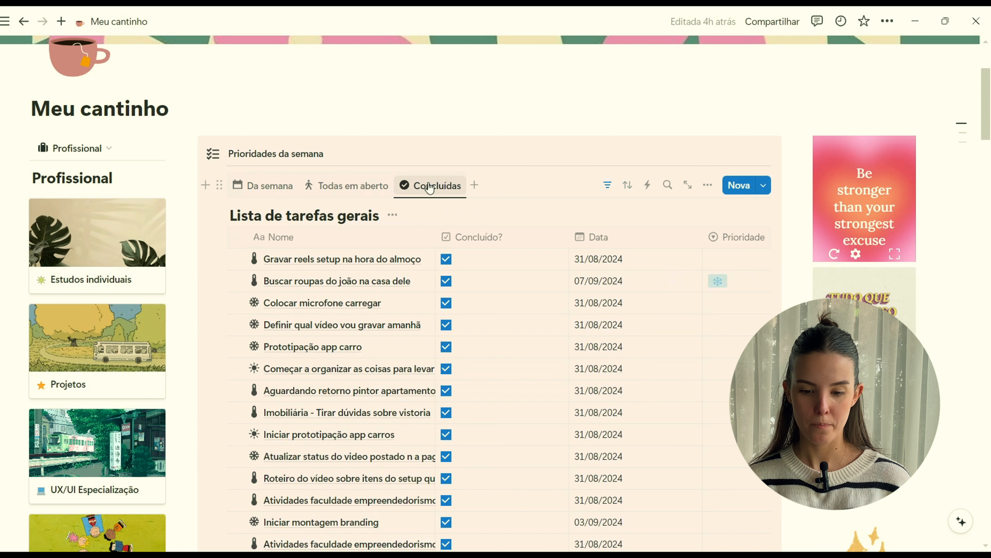
click(373, 188)
click(255, 184)
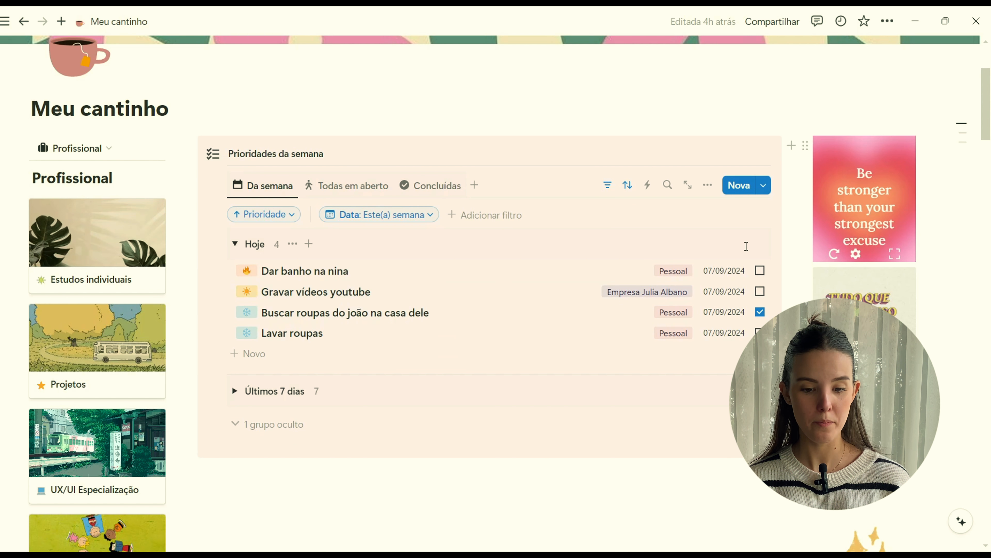
scroll(746, 246, up, 3)
mouse_move(5, 21)
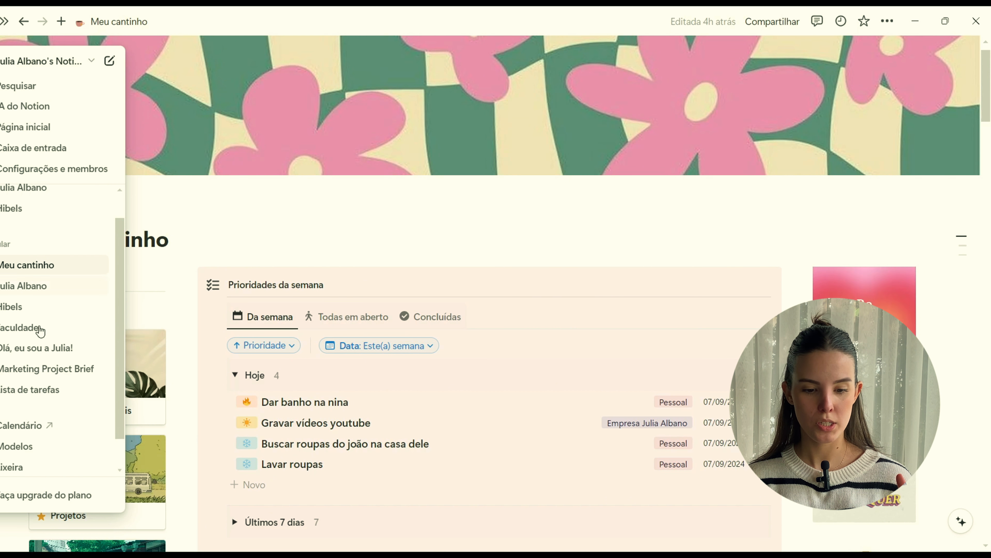
Open the personal business page and examine the Lista de tarefas callout, including the Da semana view's date and Área filters.
click(29, 286)
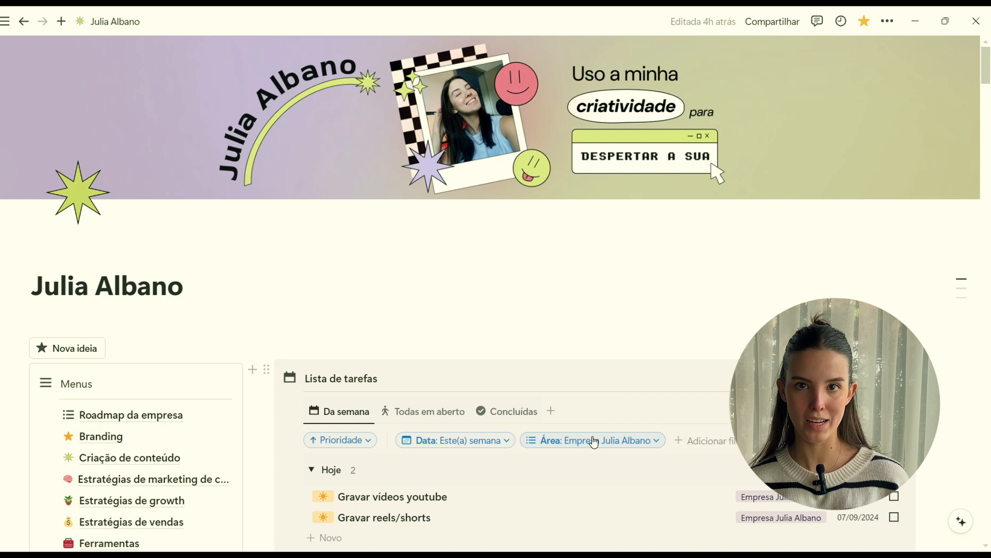
scroll(593, 437, down, 5)
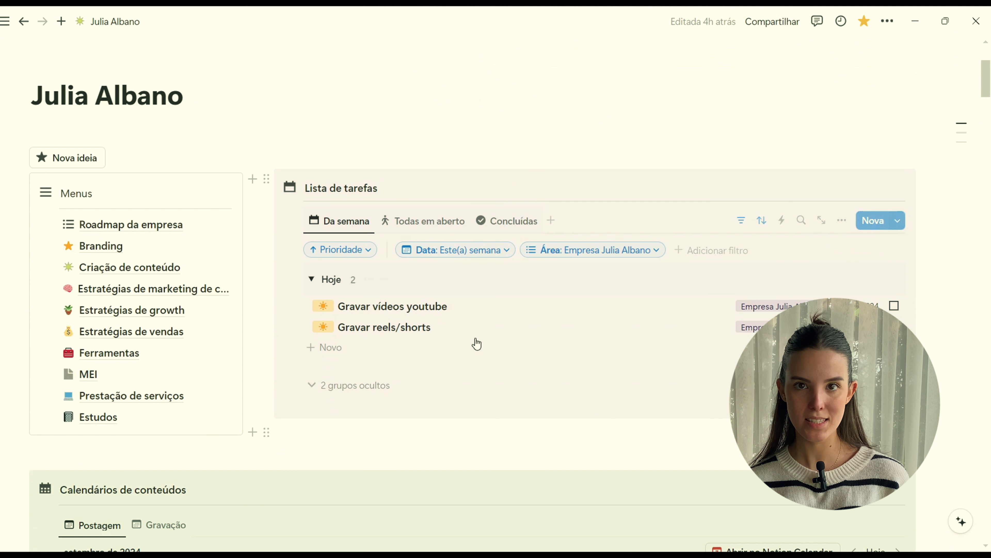
scroll(453, 296, up, 5)
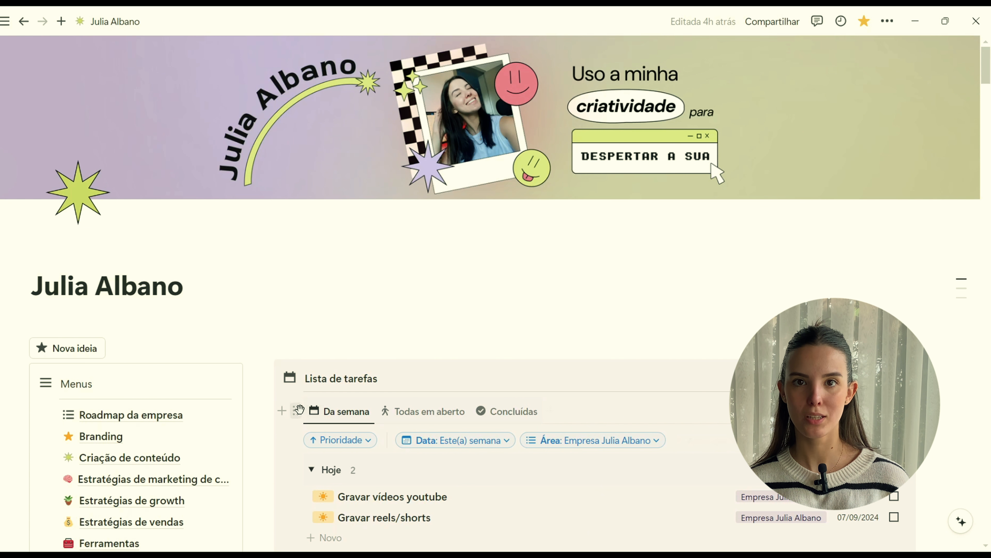
click(295, 410)
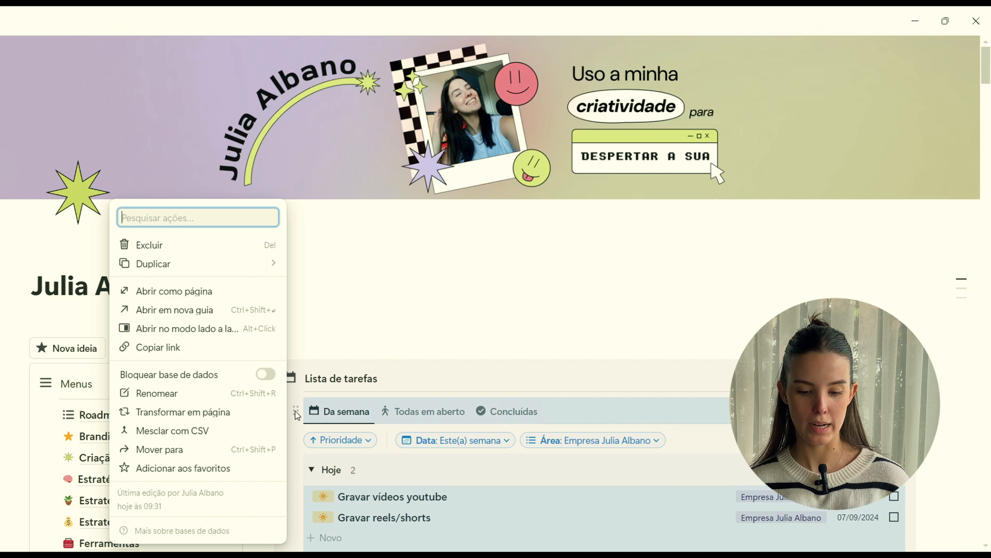
click(326, 325)
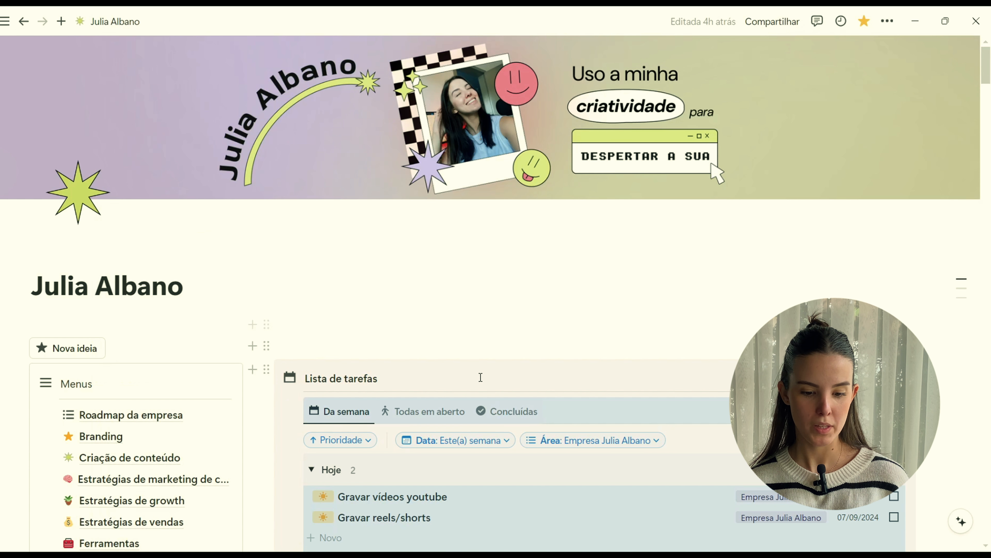
scroll(480, 377, down, 2)
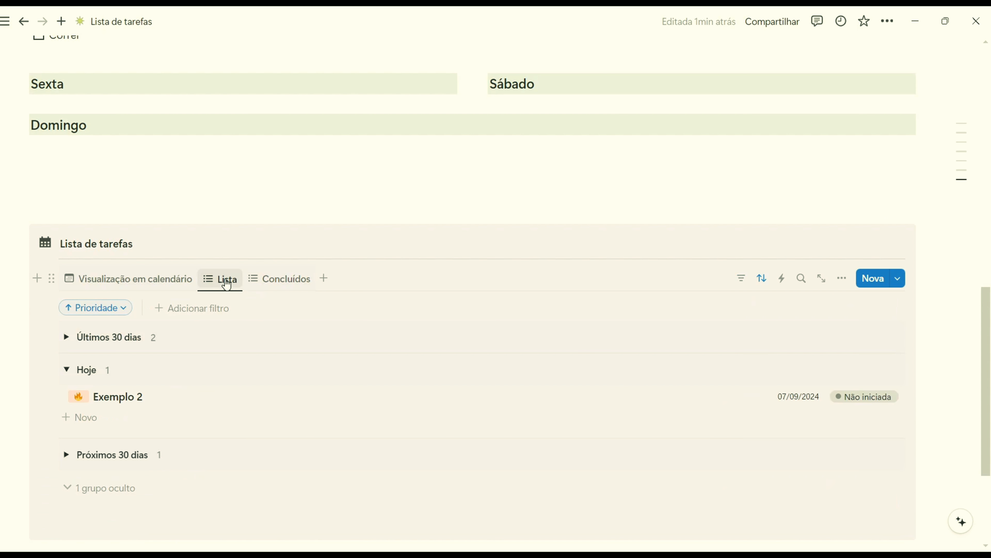
Switch the Lista view's layout to Tabela and inspect the tasks in the Últimos 30 dias group.
click(842, 278)
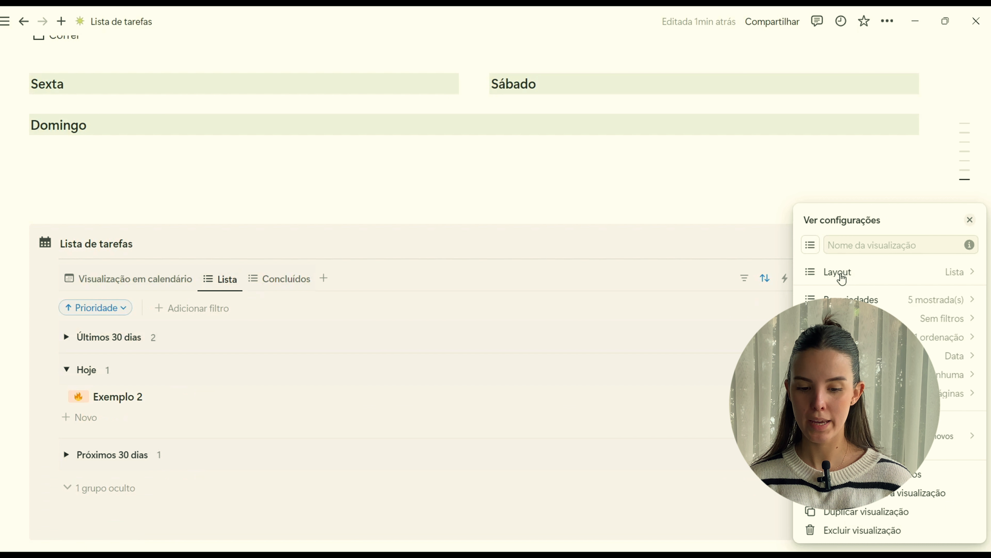
click(946, 280)
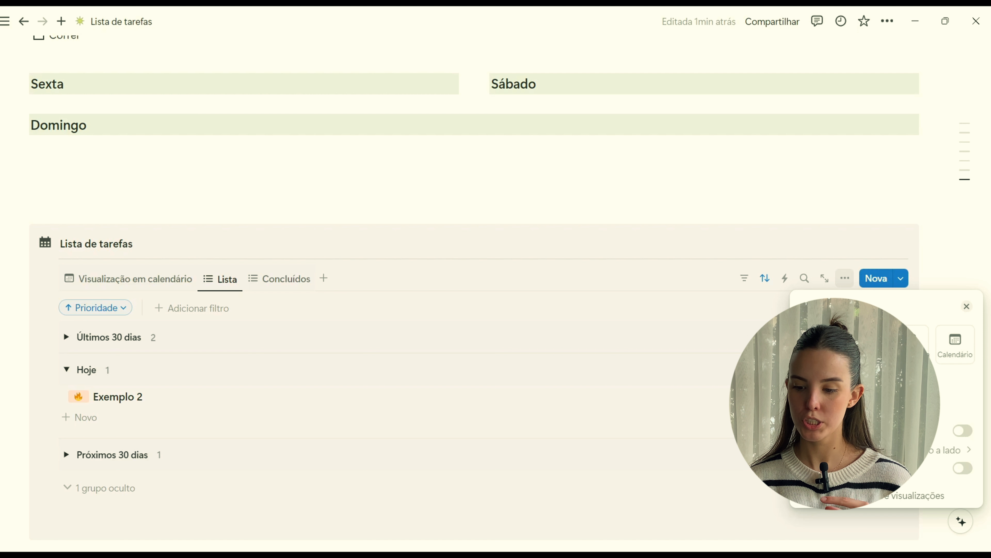
click(818, 345)
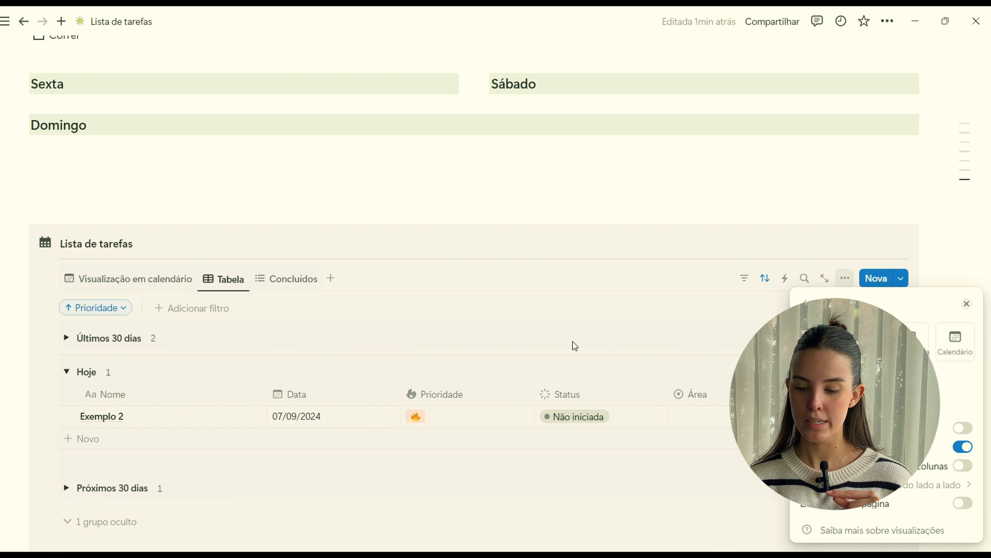
click(68, 339)
click(66, 340)
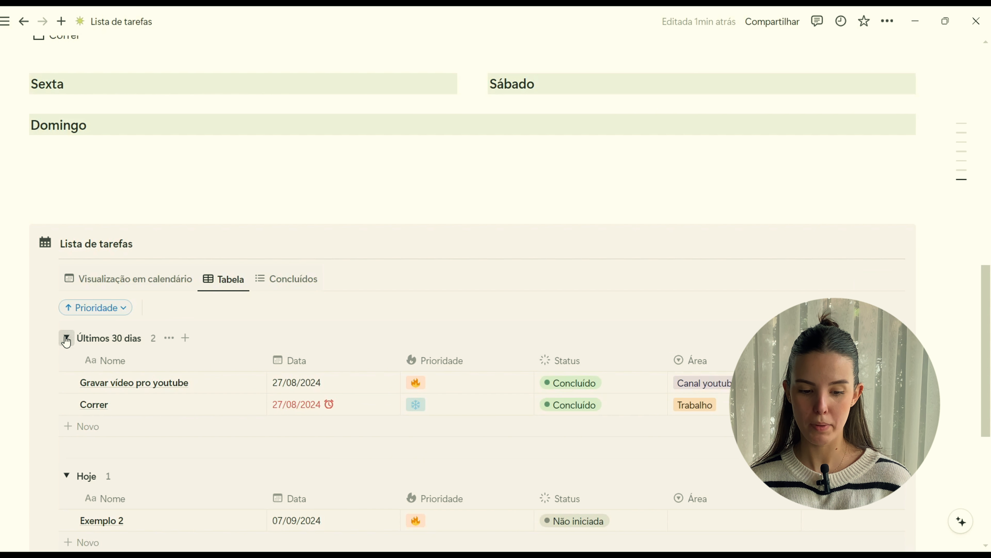
click(66, 339)
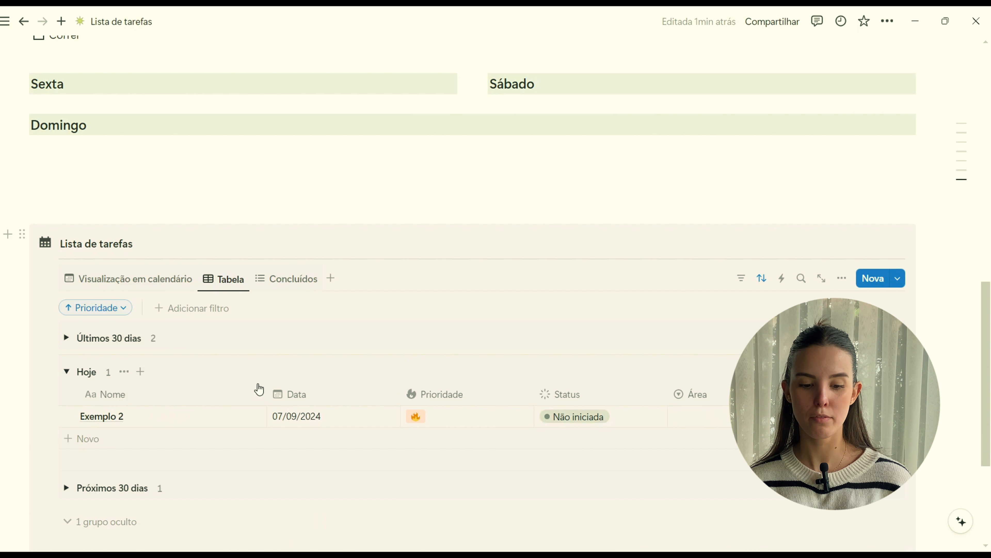
Change the layout of the task list's table view to Quadro.
click(847, 278)
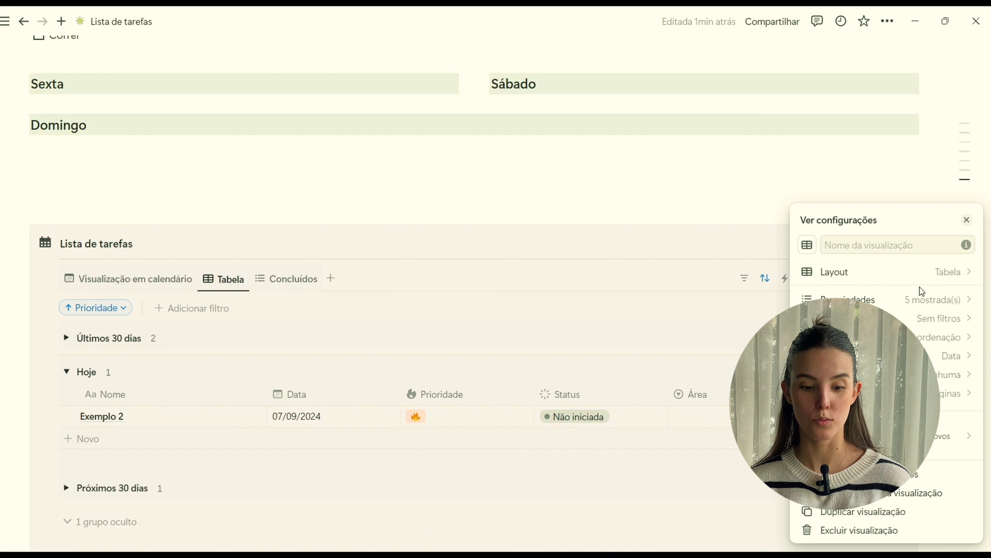
click(921, 274)
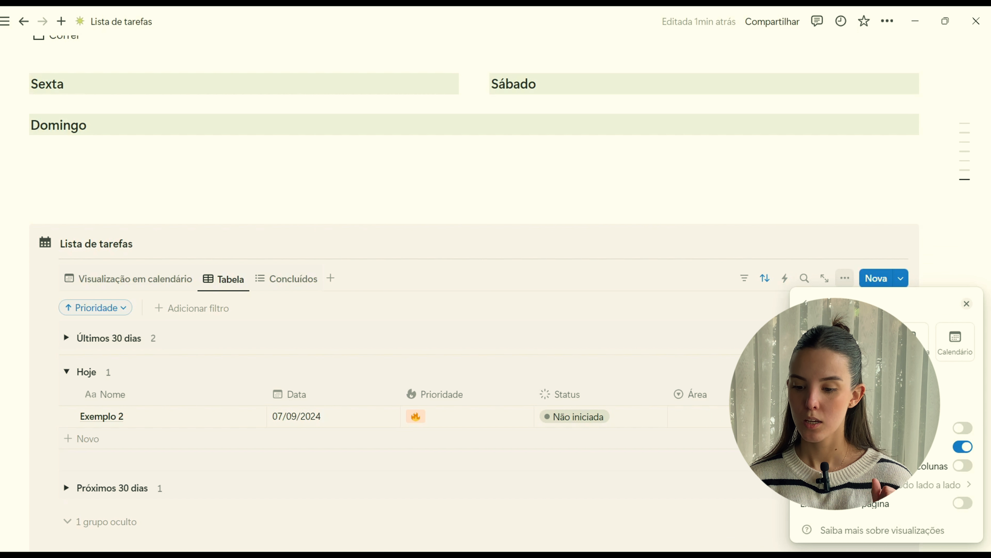
click(864, 339)
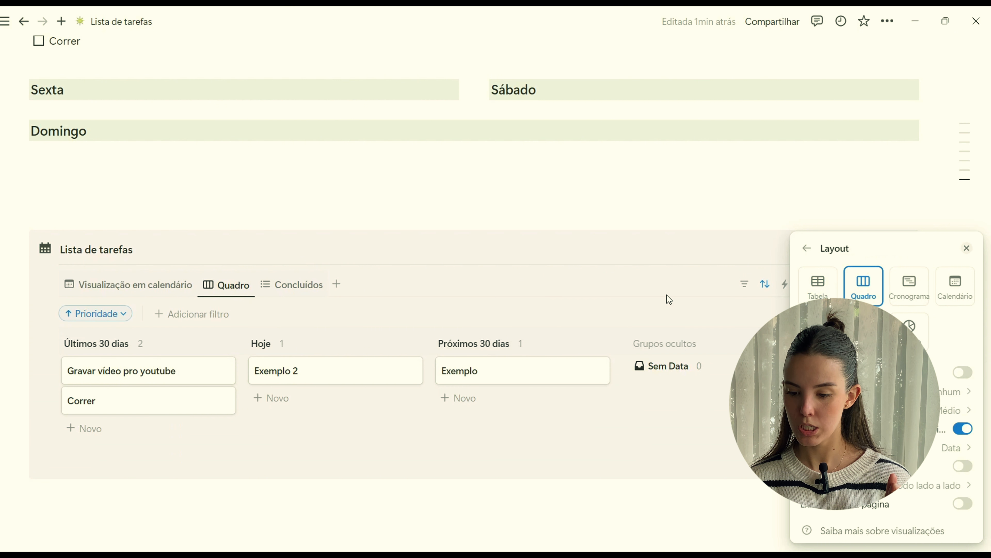
click(669, 299)
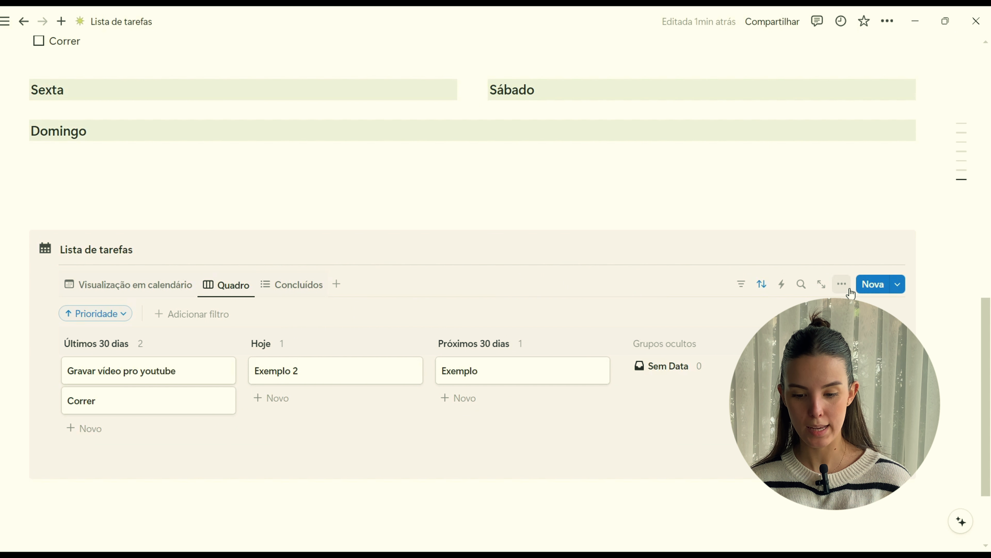
Group the board's cards by Status instead of Data.
click(849, 289)
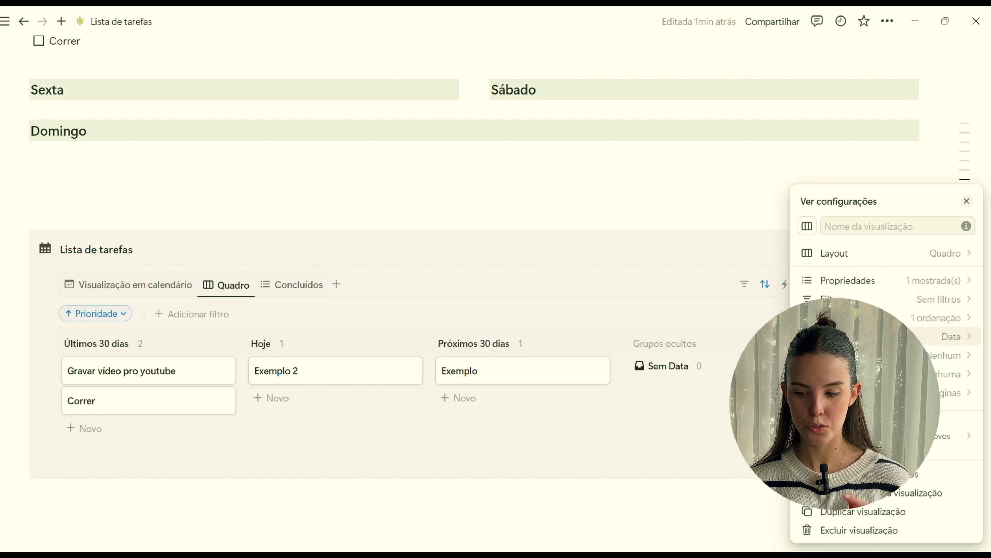
click(929, 337)
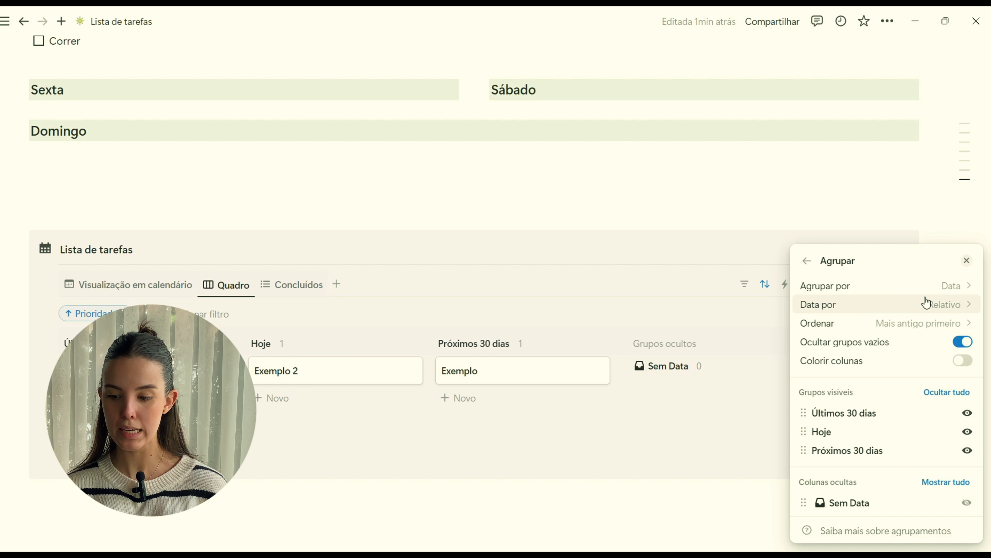
click(935, 295)
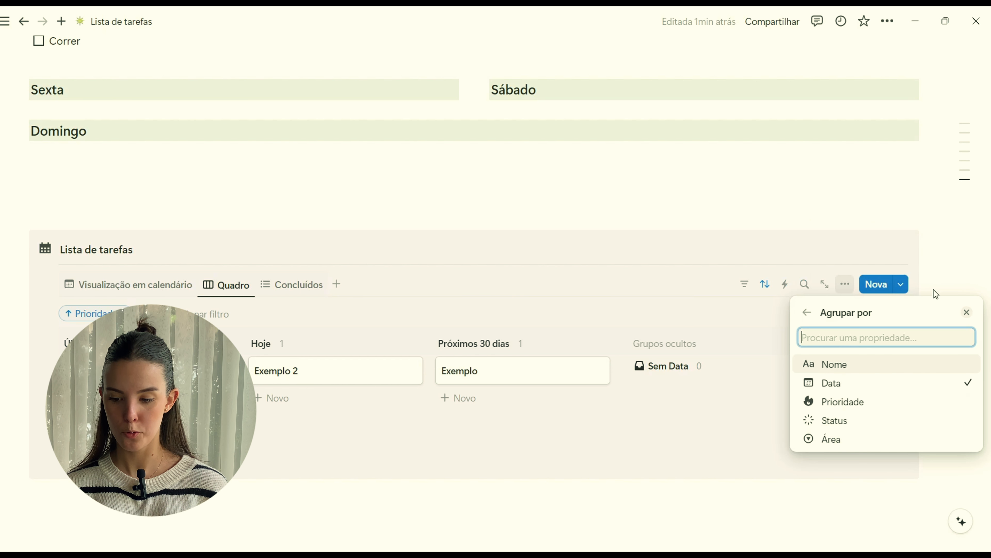
click(904, 424)
click(567, 292)
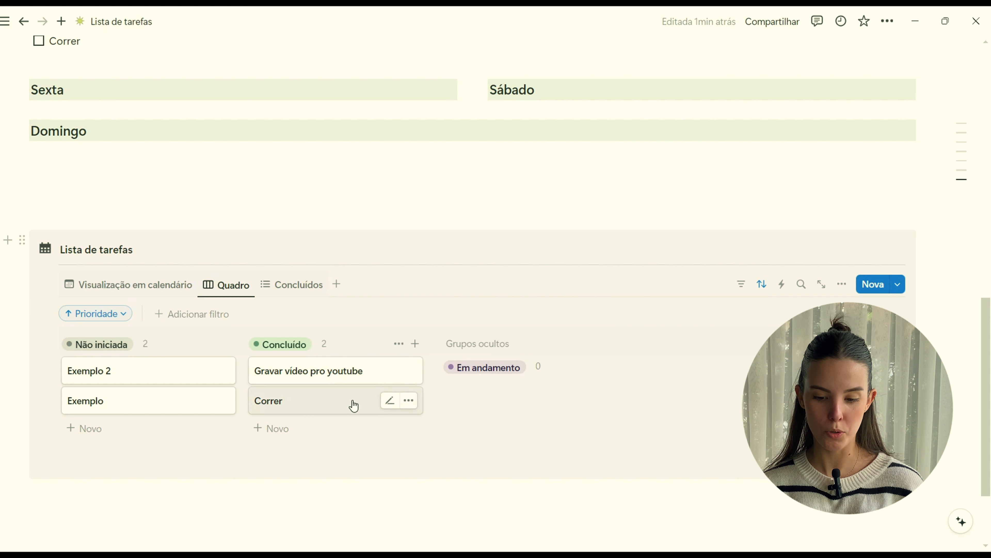
Move the Correr and Exemplo cards into the Em andamento column of the board.
drag(352, 405, 490, 369)
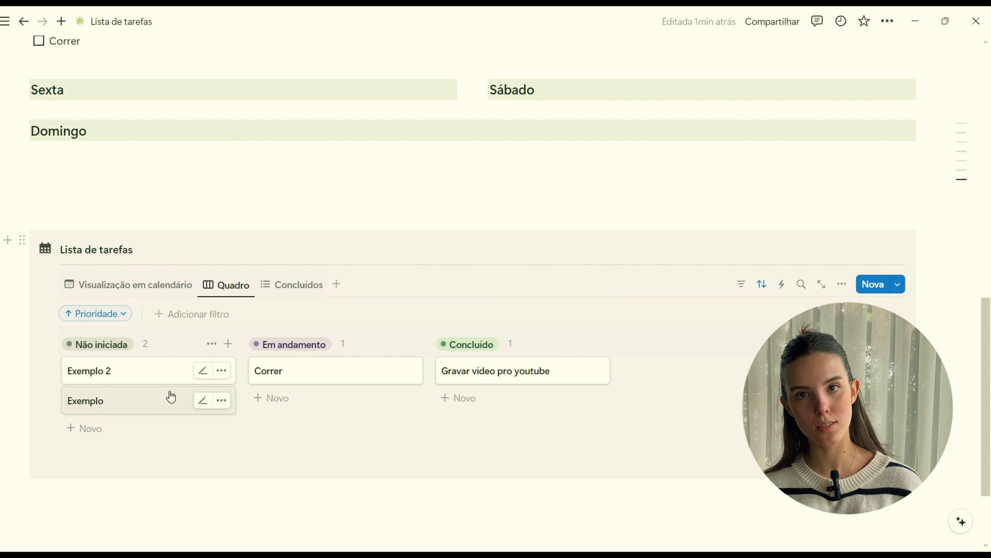
drag(168, 397, 287, 381)
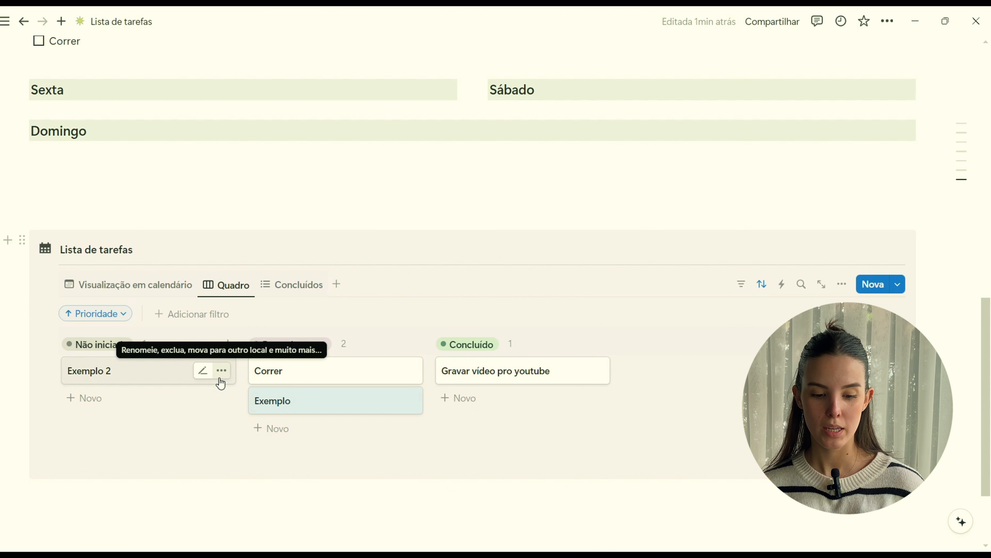